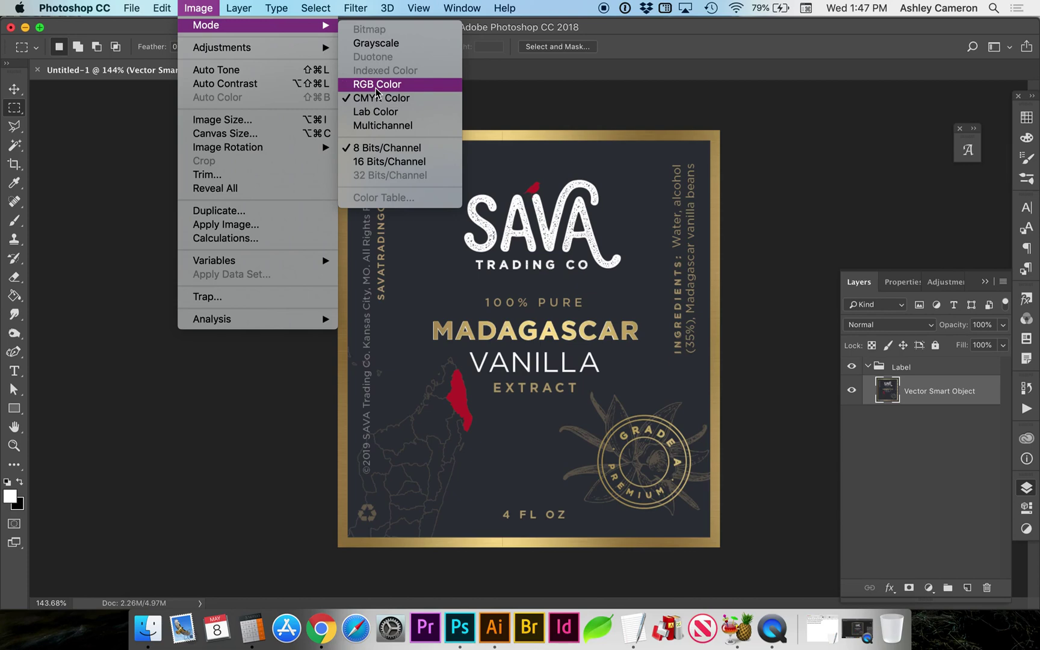
Check the label's width and height in inches and its resolution in the Image Size settings.
left_click(639, 33)
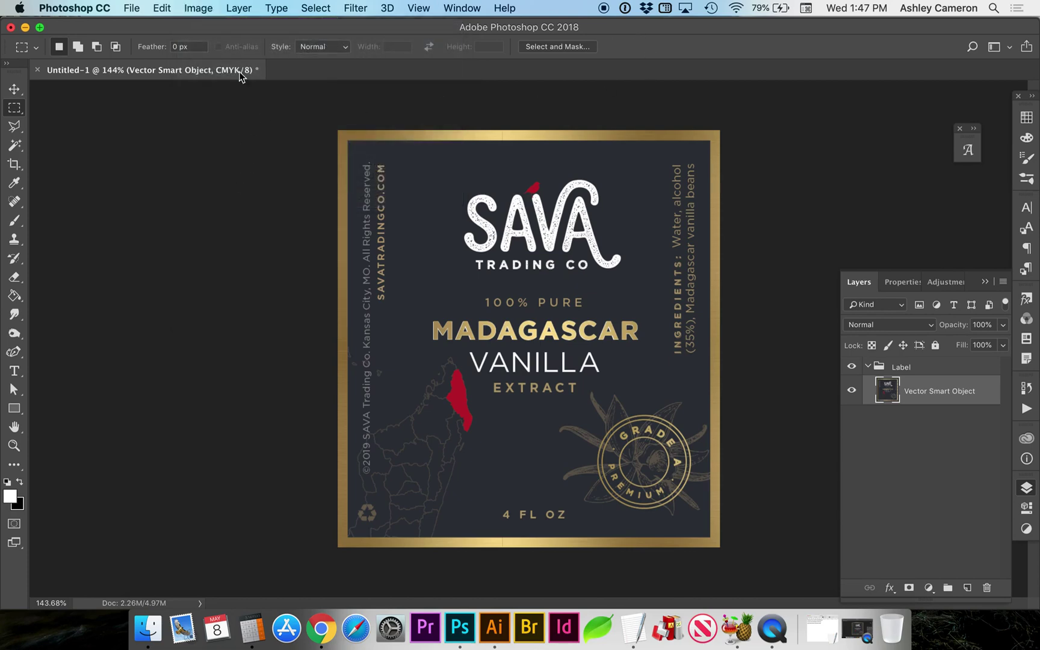
left_click(205, 9)
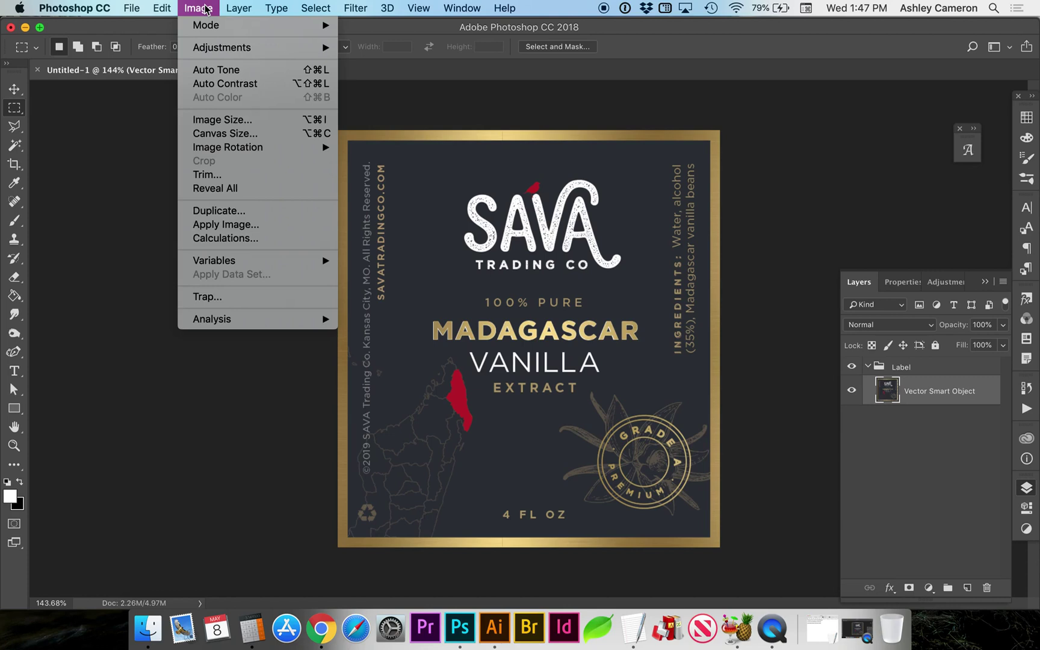
left_click(212, 124)
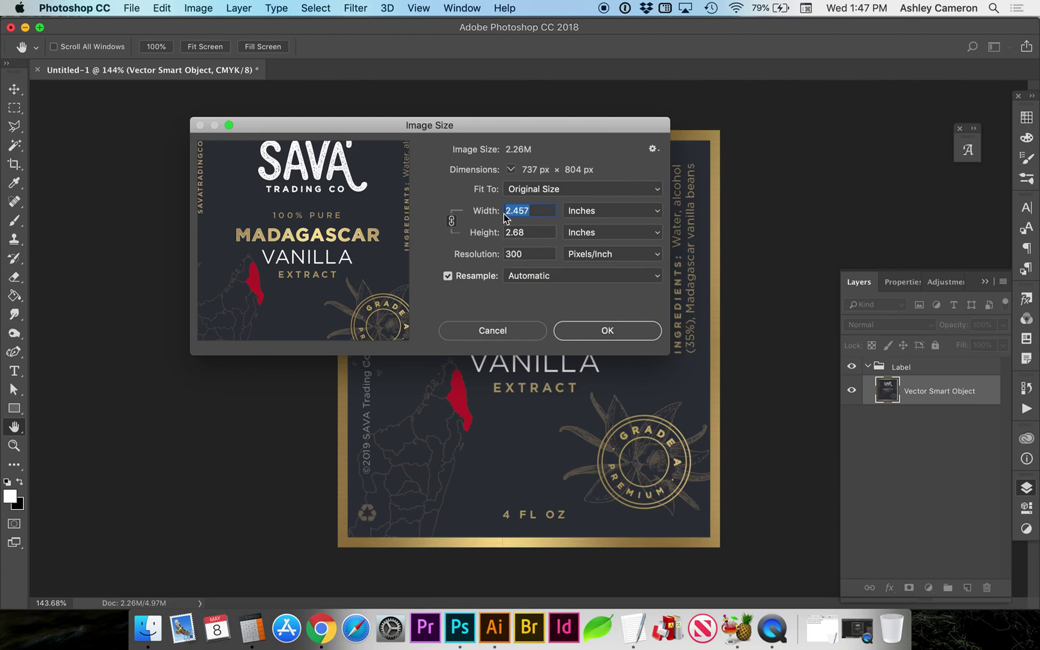
left_click(596, 212)
left_click(596, 211)
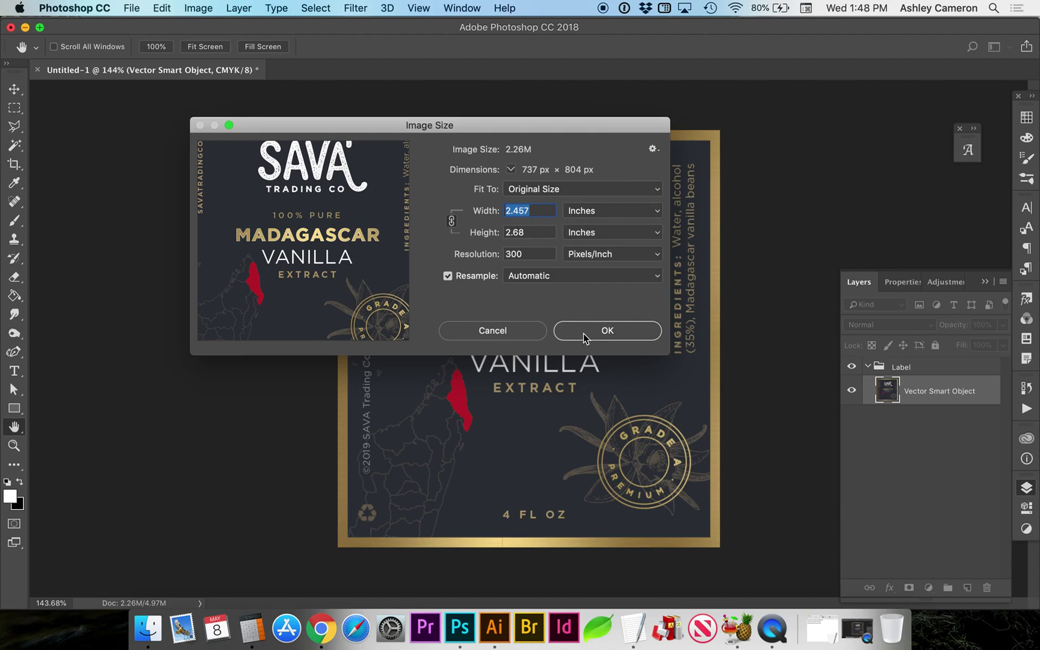
left_click(607, 330)
key("m")
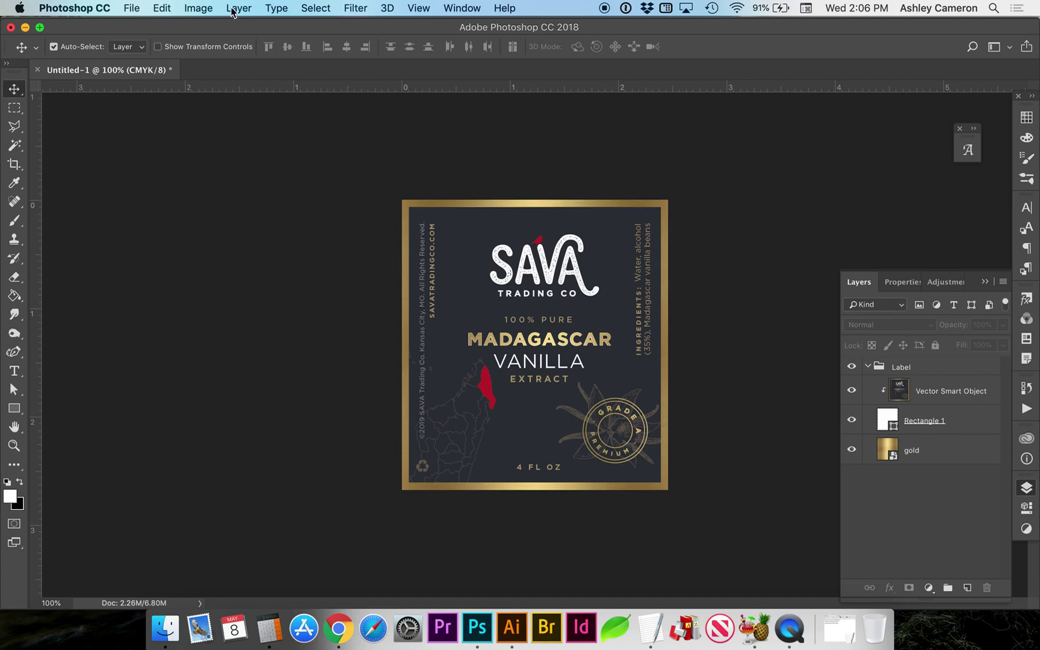
Extend the canvas by a relative 0.25 inches in both width and height, anchored at the center.
left_click(205, 7)
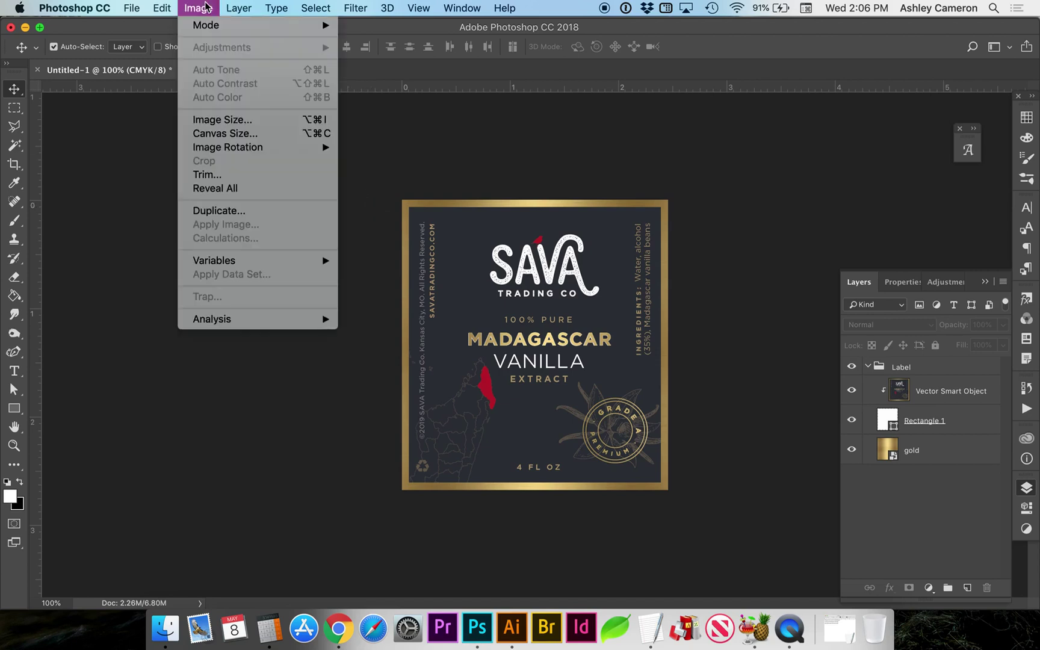
left_click(226, 133)
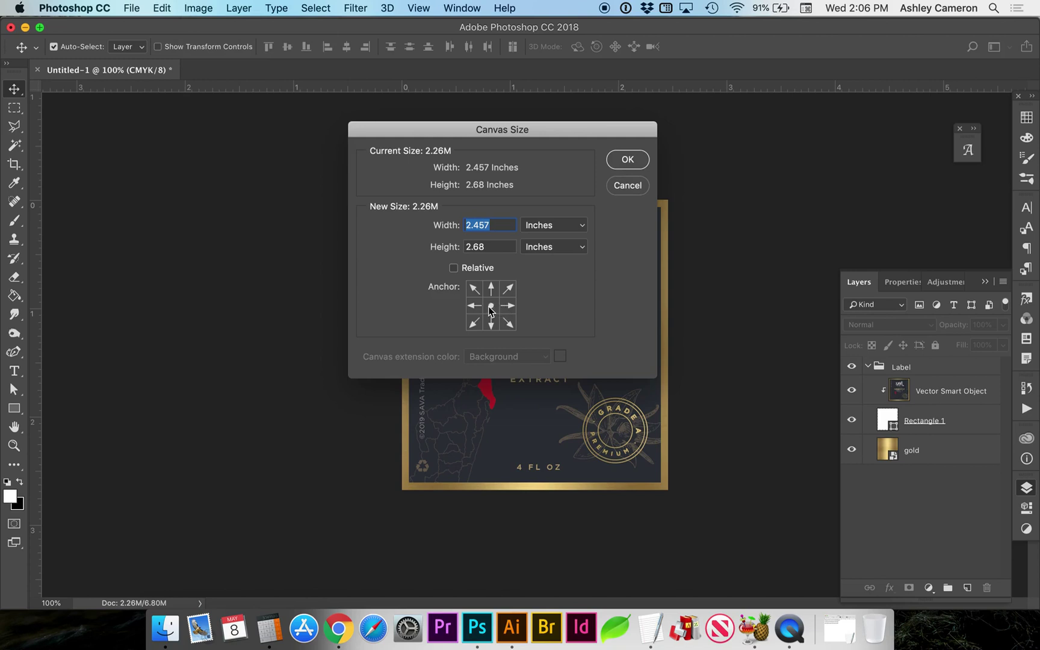
left_click(475, 273)
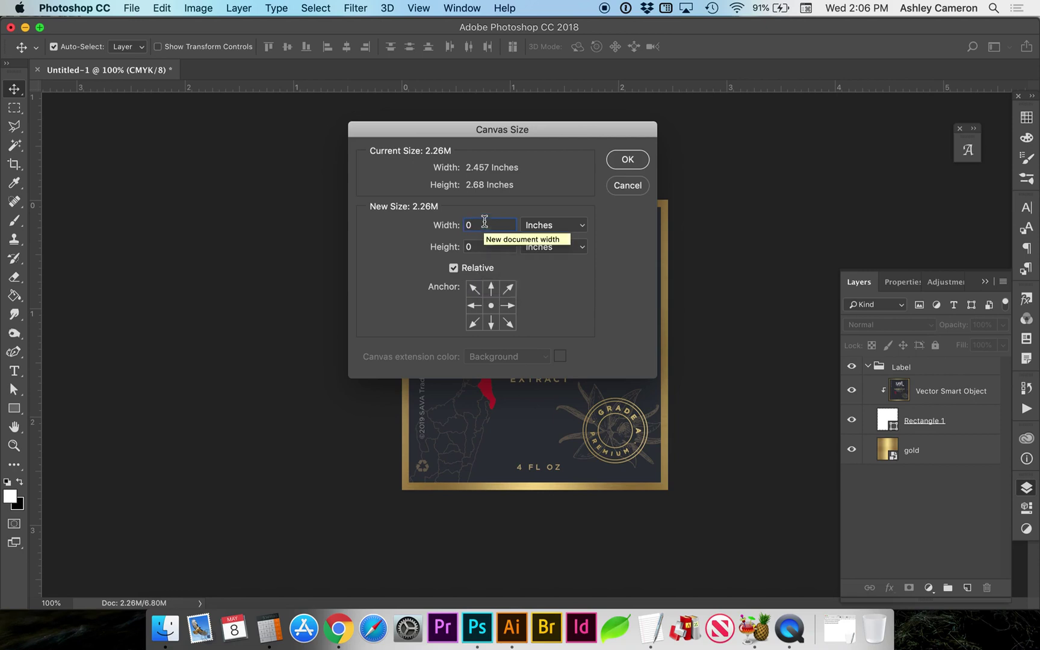
type("0.25")
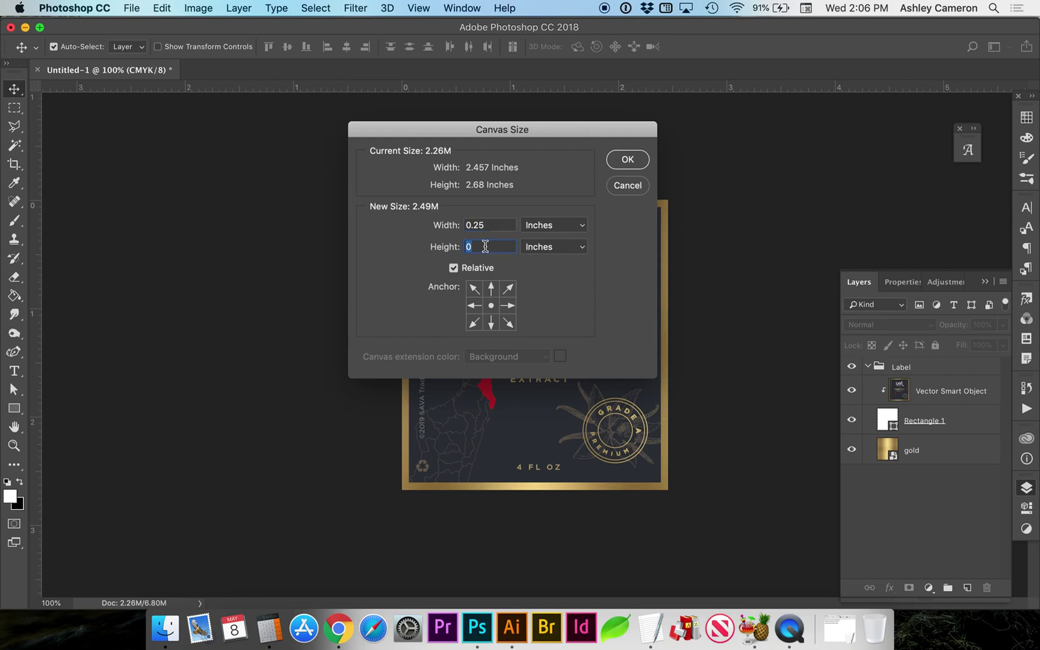
type(".25")
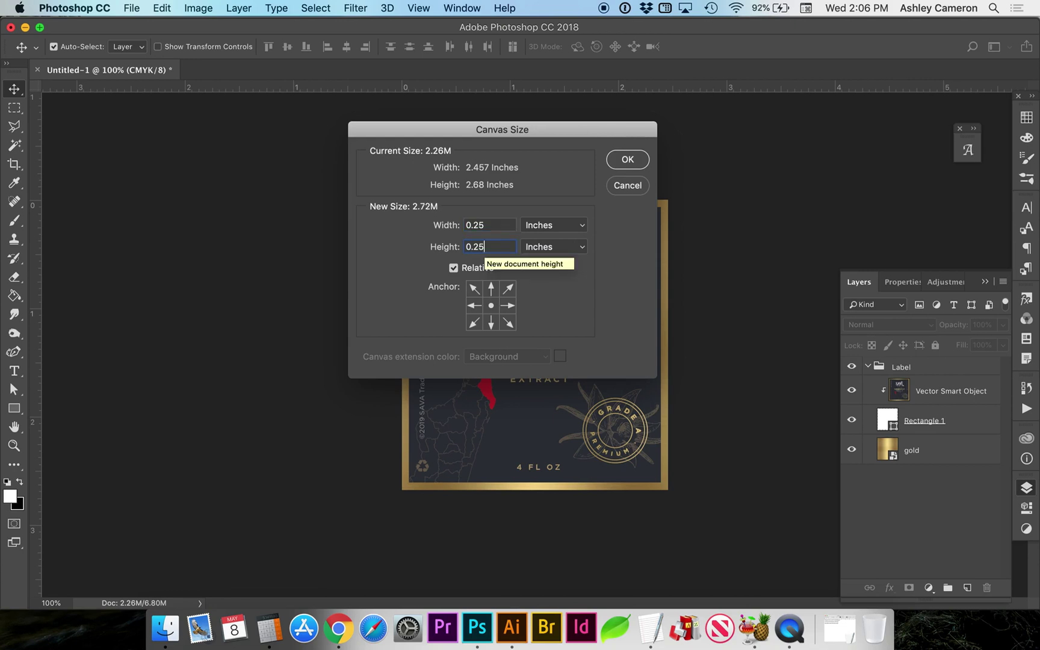
key("shift+Tab")
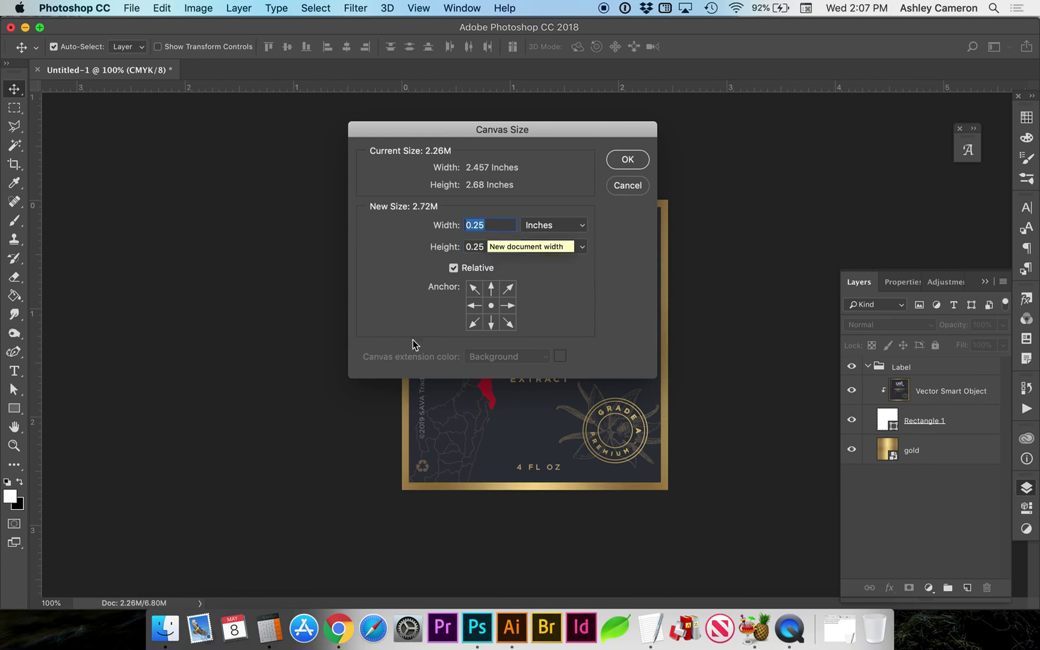
left_click(627, 160)
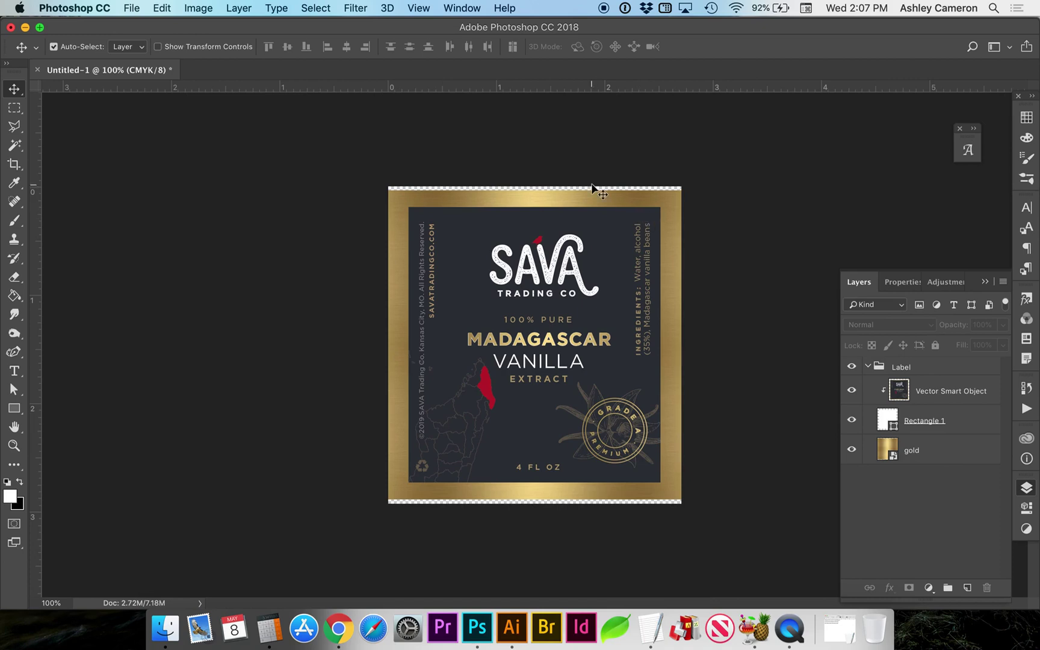
Scale up the gold layer so that it covers the whole extended canvas.
left_click(852, 450)
left_click(852, 450)
left_click(915, 453)
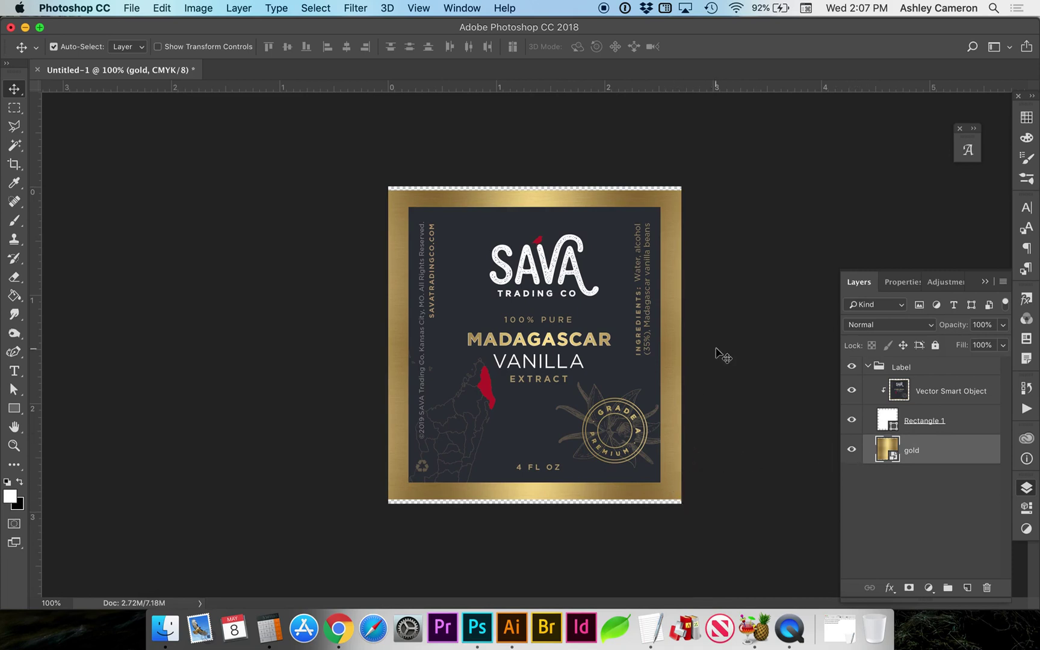
key("ctrl+t")
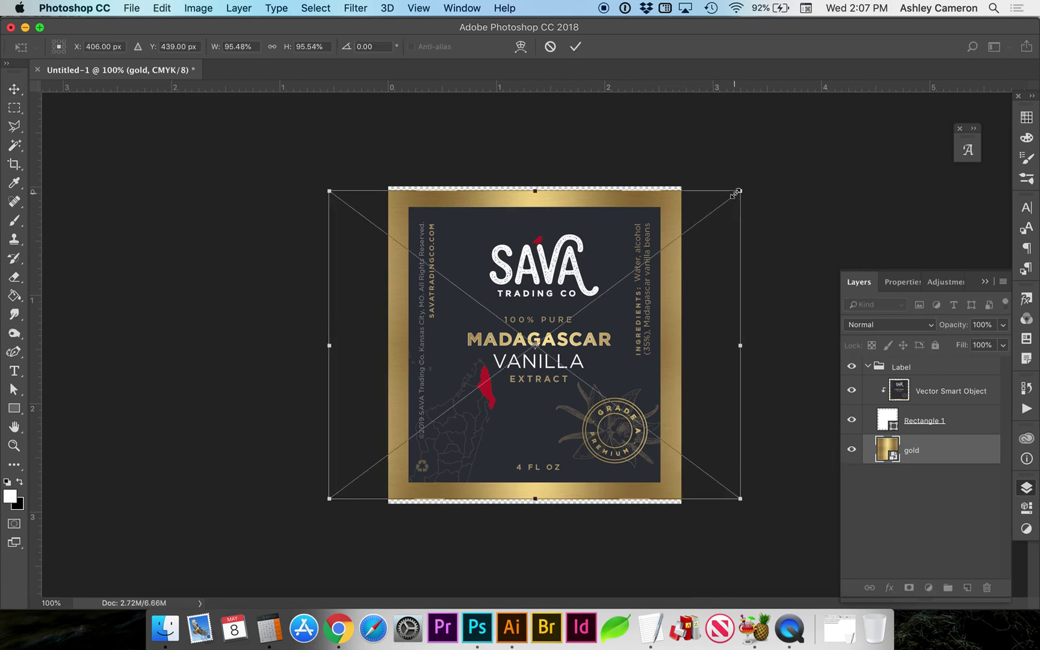
left_click_drag(751, 188, 750, 188)
key("Return")
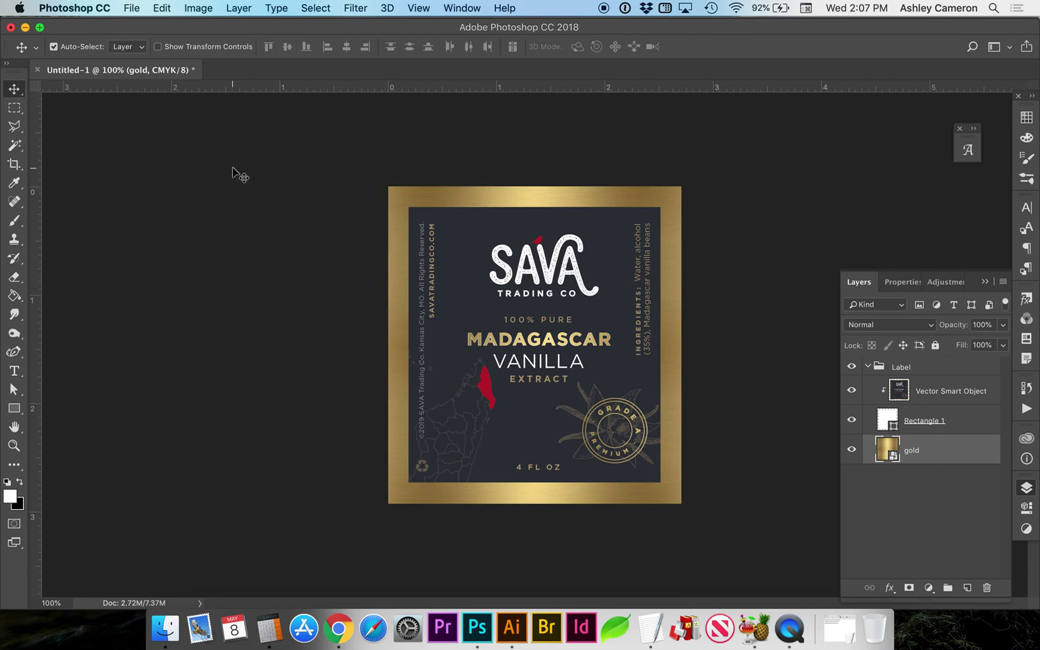
Open the print settings and toggle the corner crop marks off and back on.
left_click(130, 10)
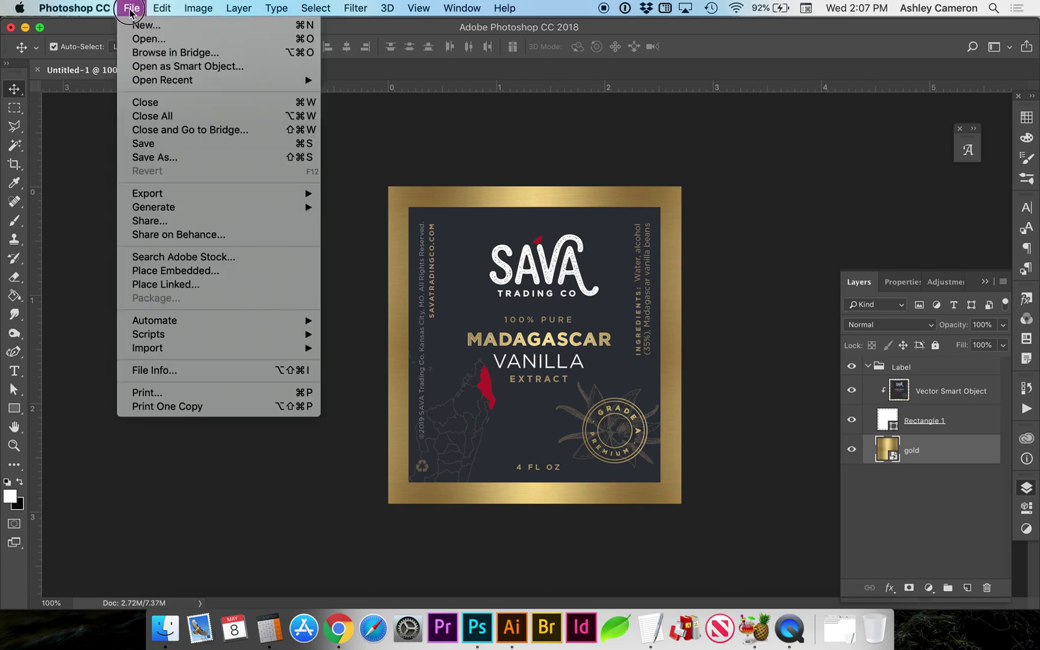
left_click(142, 394)
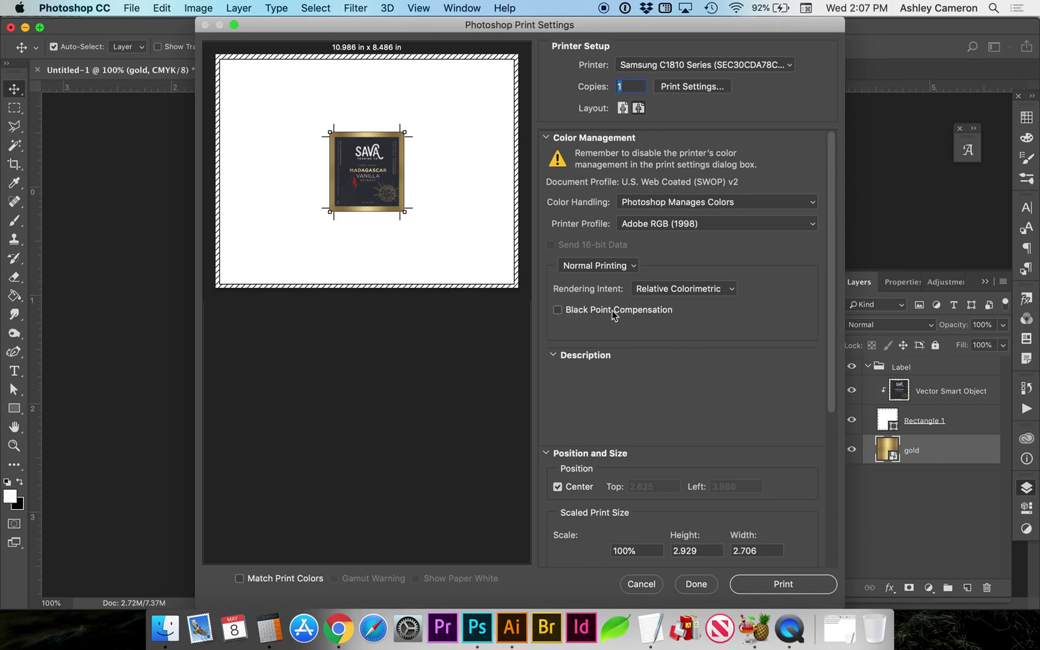
scroll(605, 332, "down", 6)
scroll(606, 332, "down", 2)
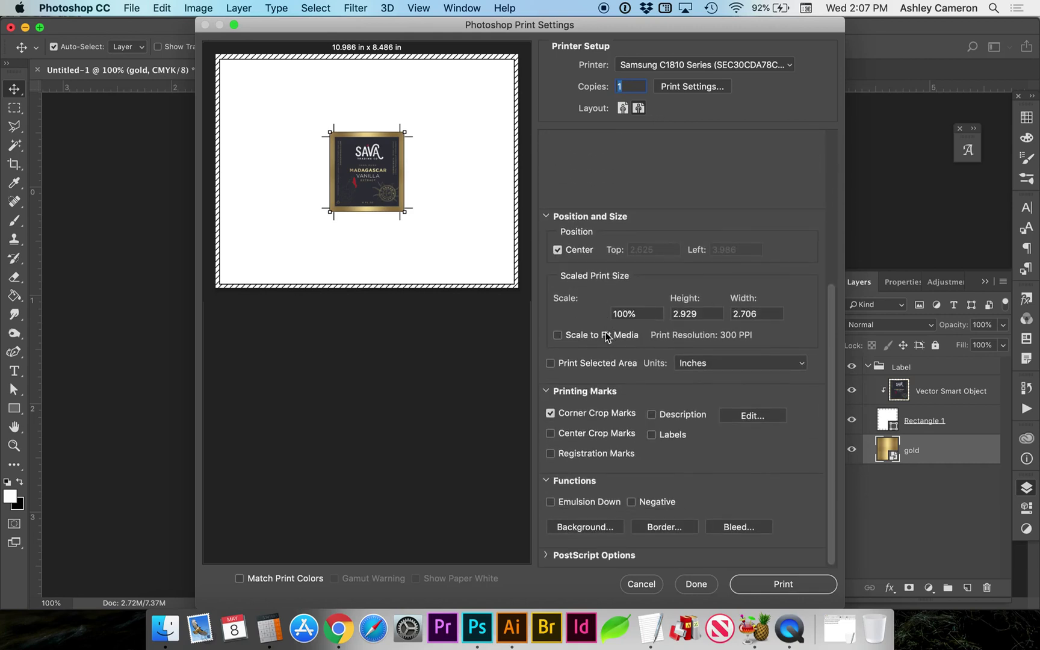
left_click(550, 413)
left_click(547, 393)
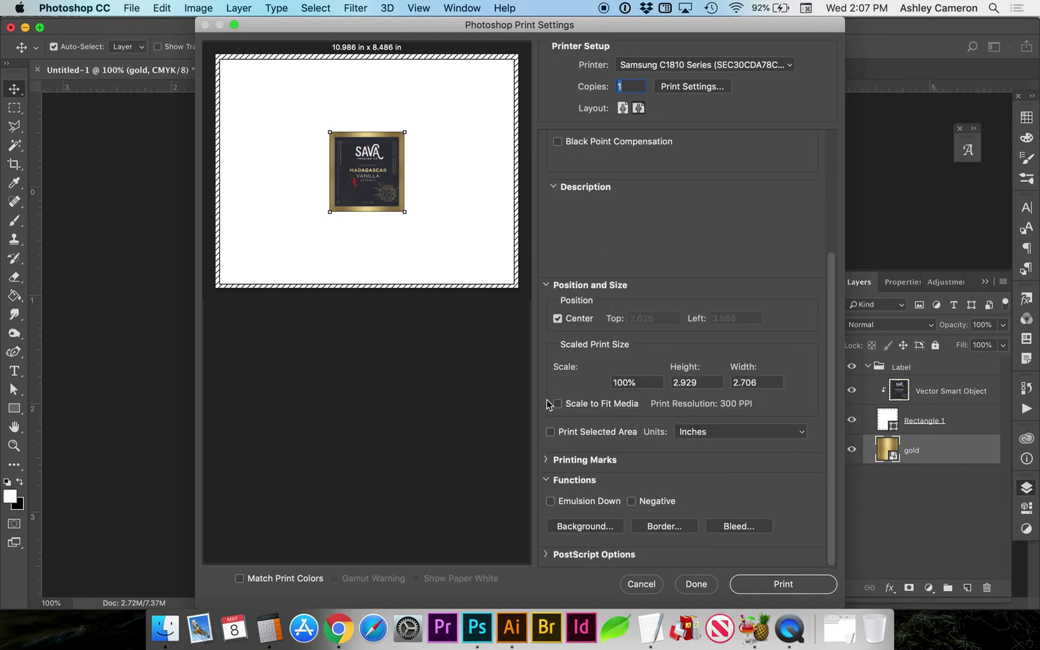
left_click(547, 460)
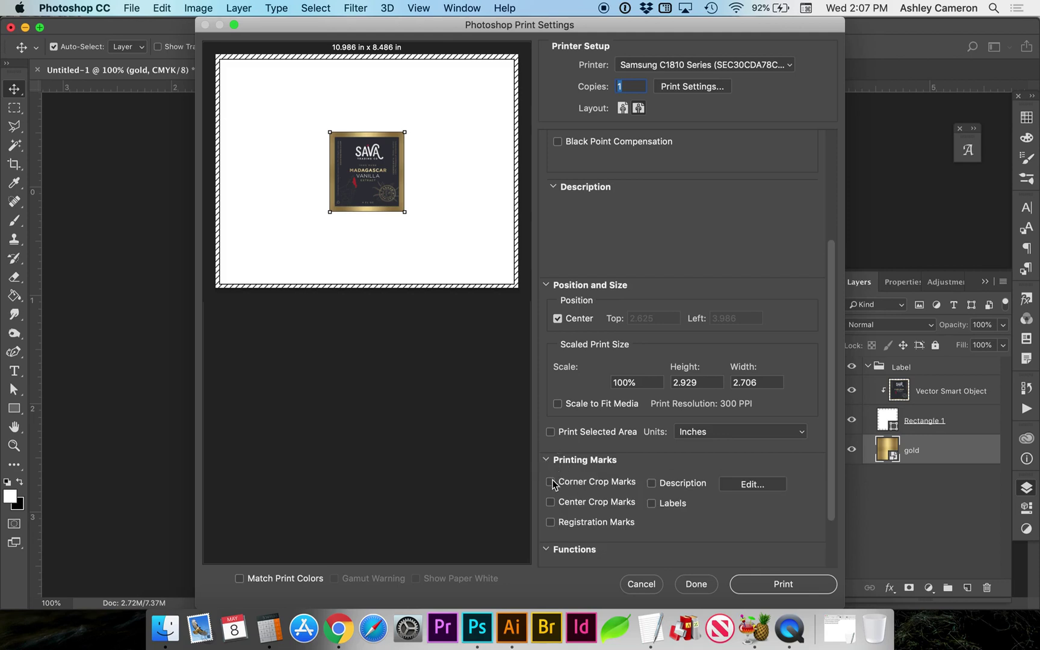
left_click(550, 482)
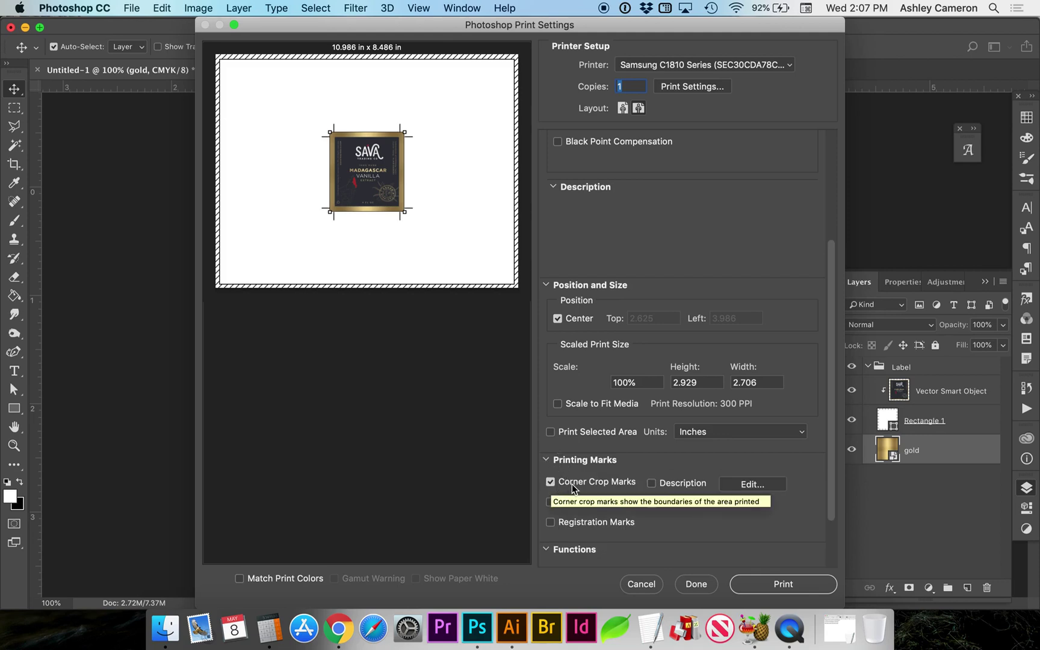
scroll(572, 485, "down", 2)
scroll(572, 485, "down", 2)
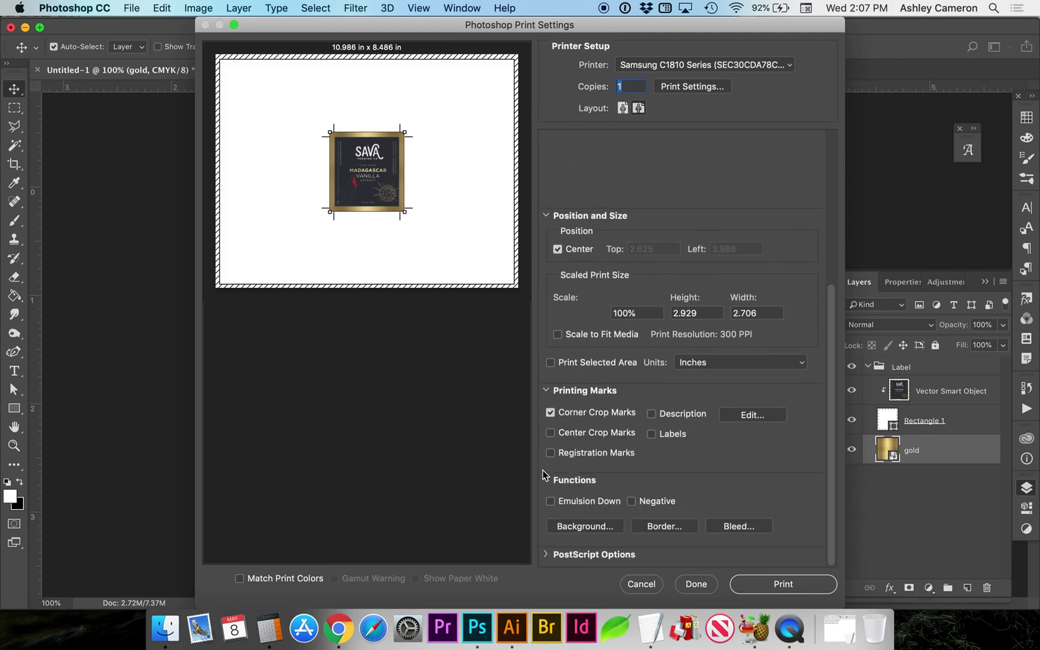
Confirm a 0.125-inch bleed width in the print settings, and cancel them without printing.
left_click(547, 476)
left_click(548, 534)
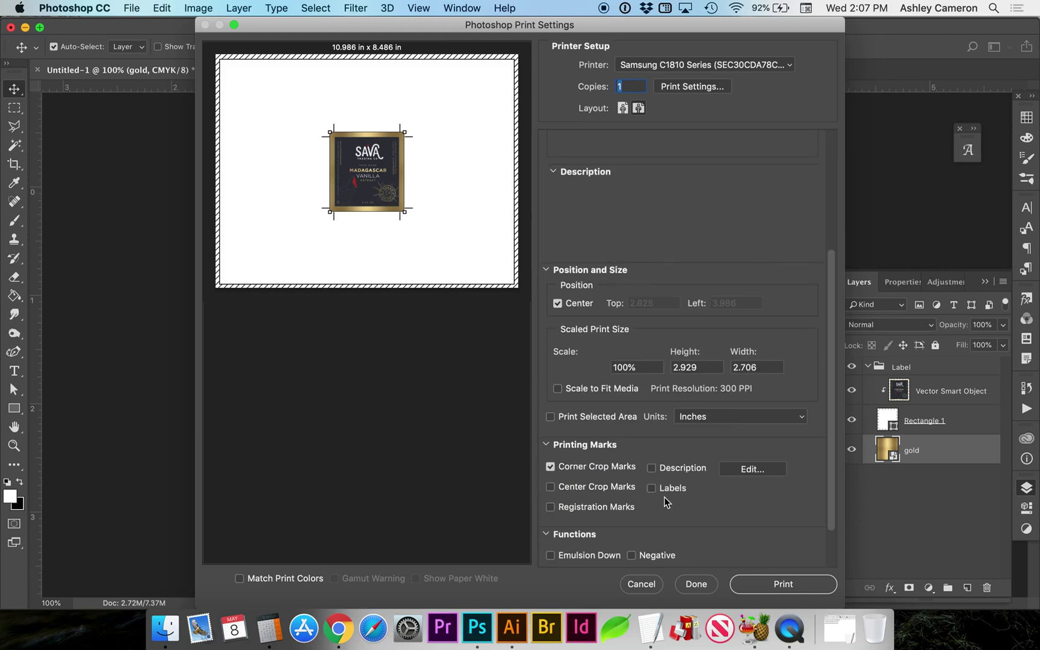
scroll(667, 502, "down", 3)
left_click(719, 527)
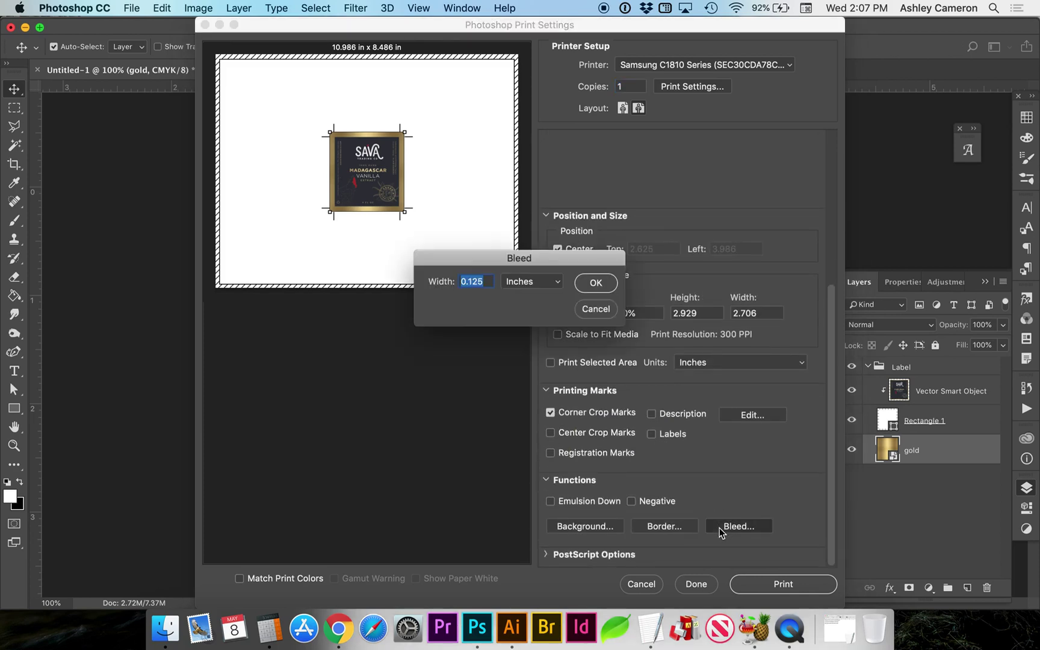
left_click(466, 281)
left_click(595, 287)
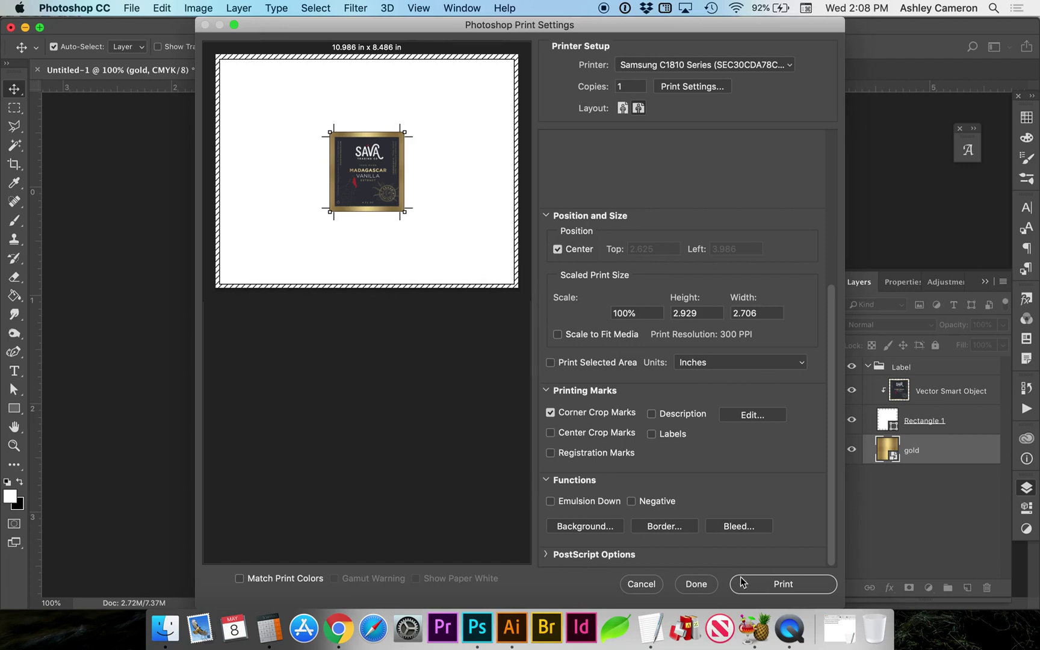
left_click(648, 586)
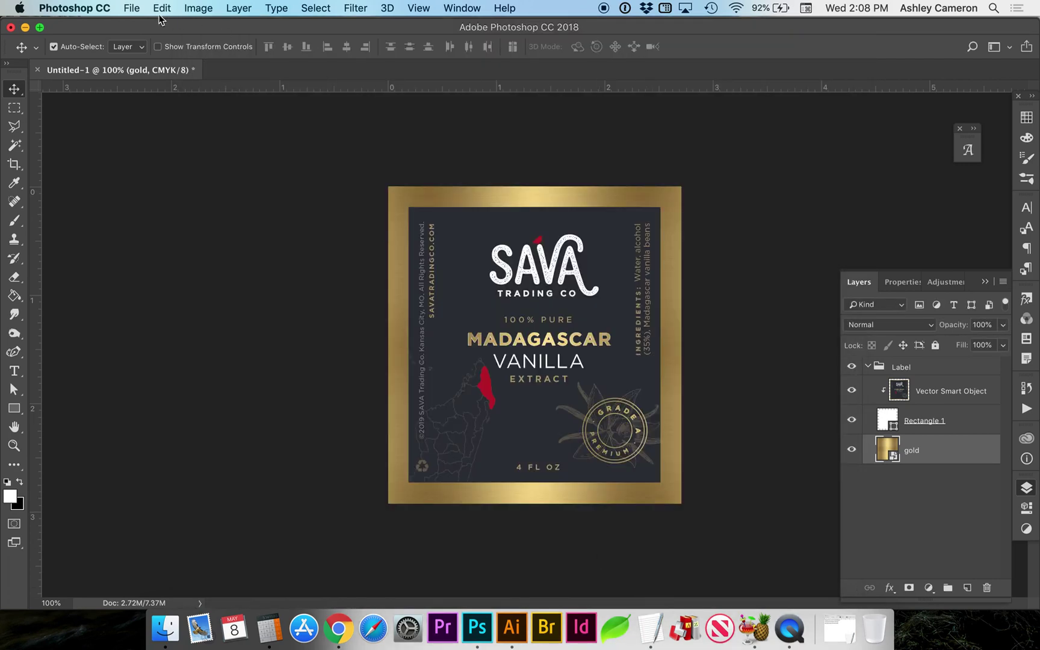
Save the artwork without layers as a Photoshop PDF copy named Label in the Links folder, replacing the existing file.
left_click(131, 9)
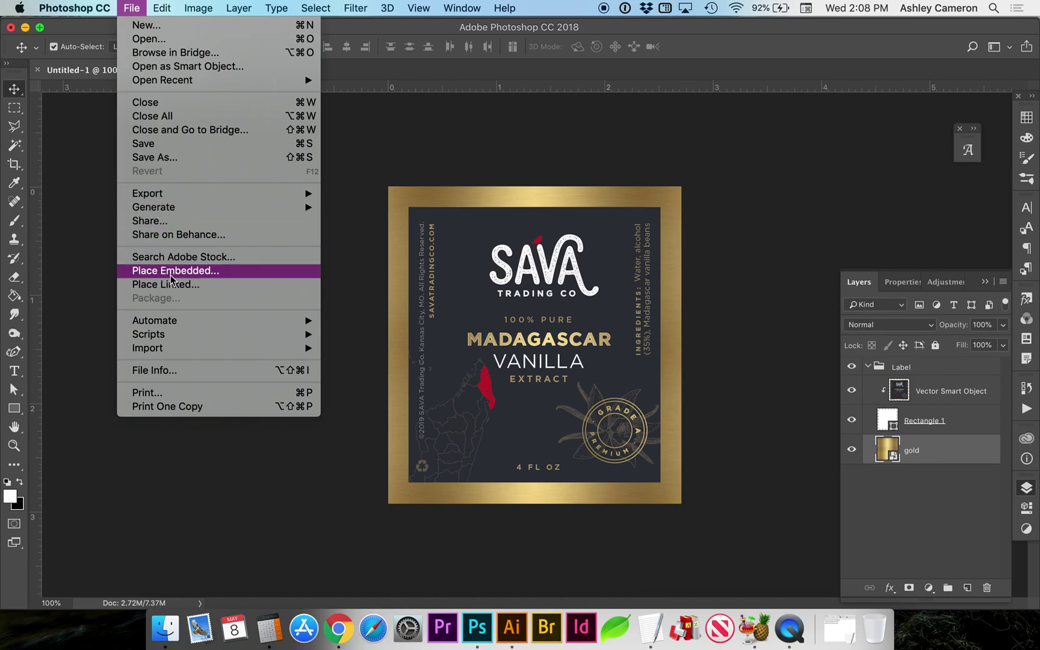
left_click(176, 157)
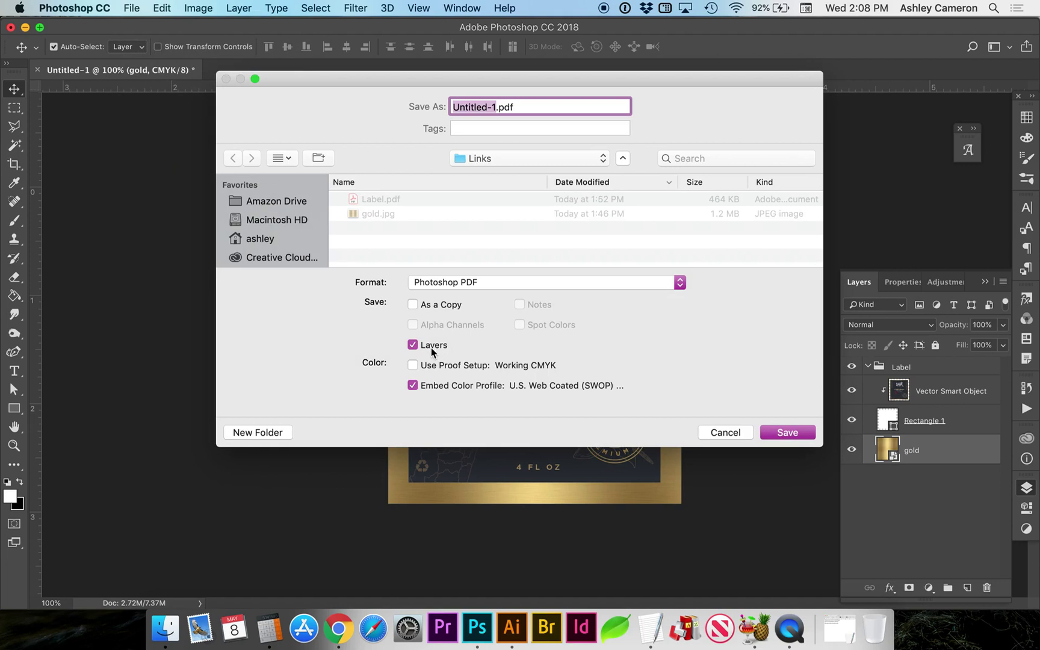
left_click(435, 347)
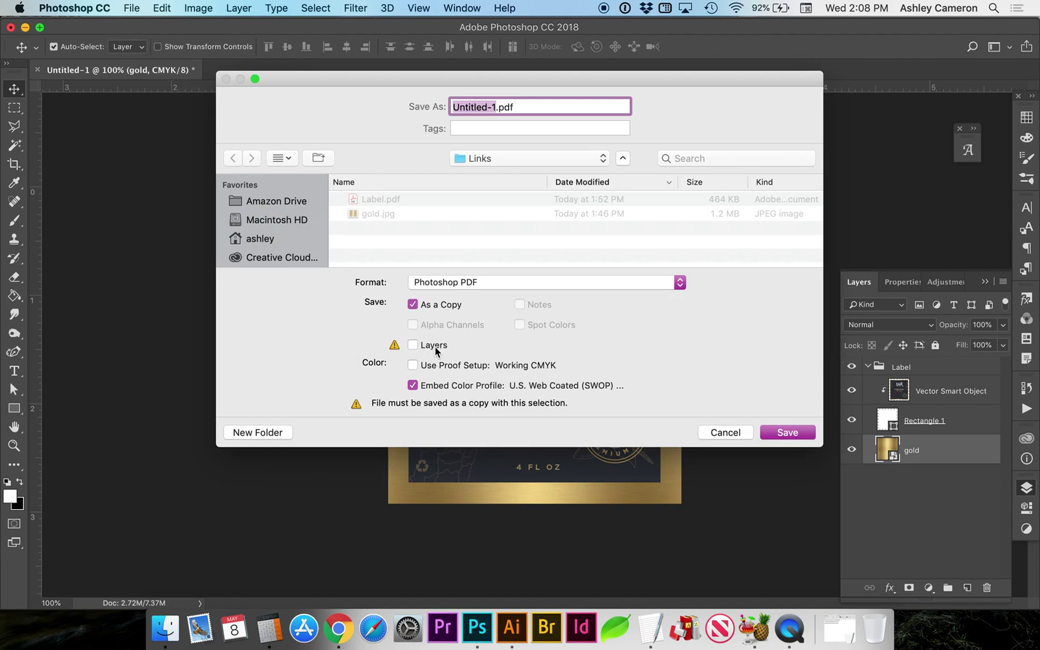
type("Label")
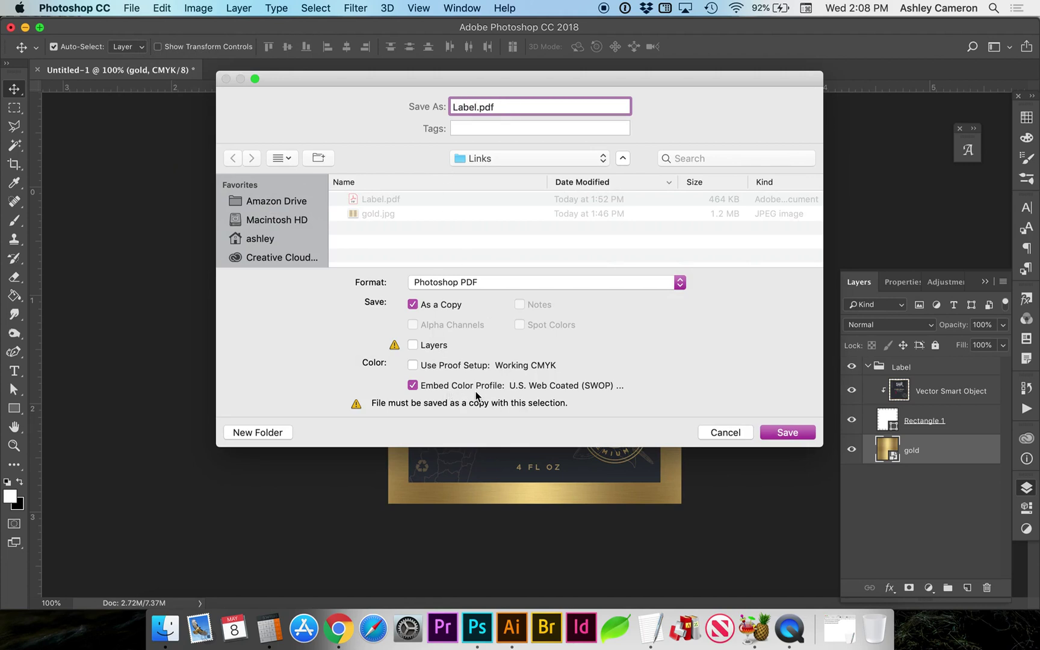
left_click(778, 433)
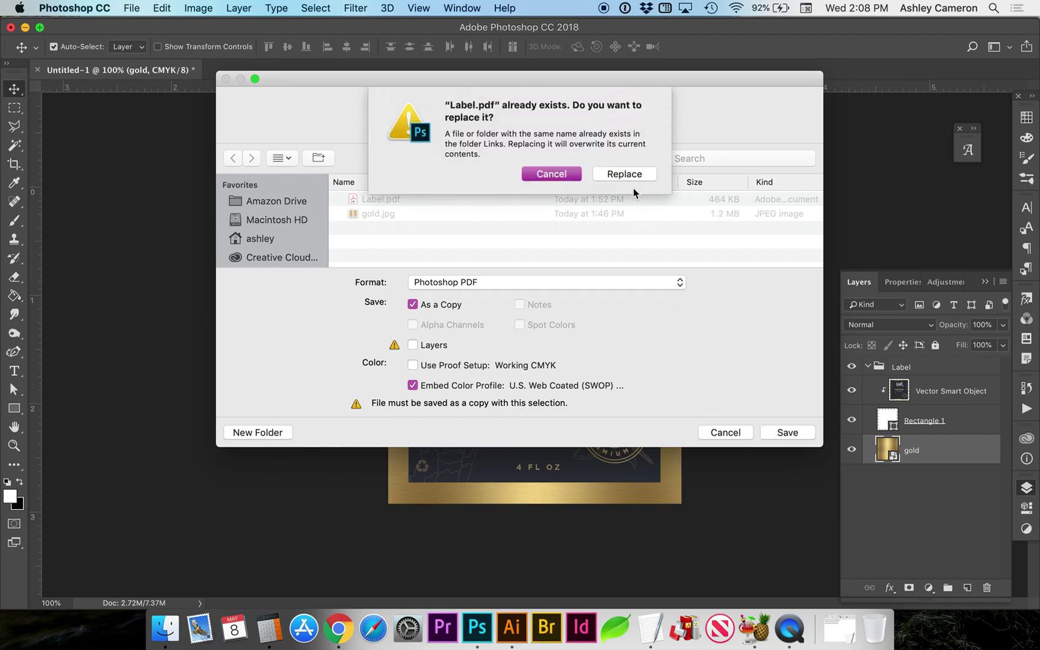
left_click(630, 173)
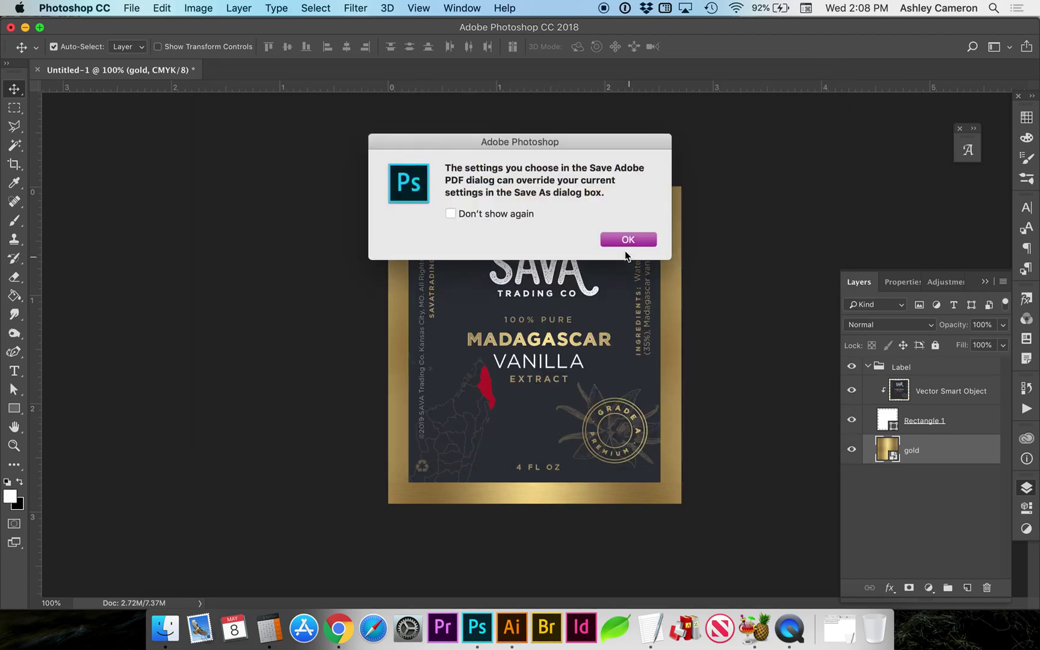
Choose the High Quality Print preset for the PDF and turn off Preserve Photoshop Editing Capabilities.
left_click(626, 242)
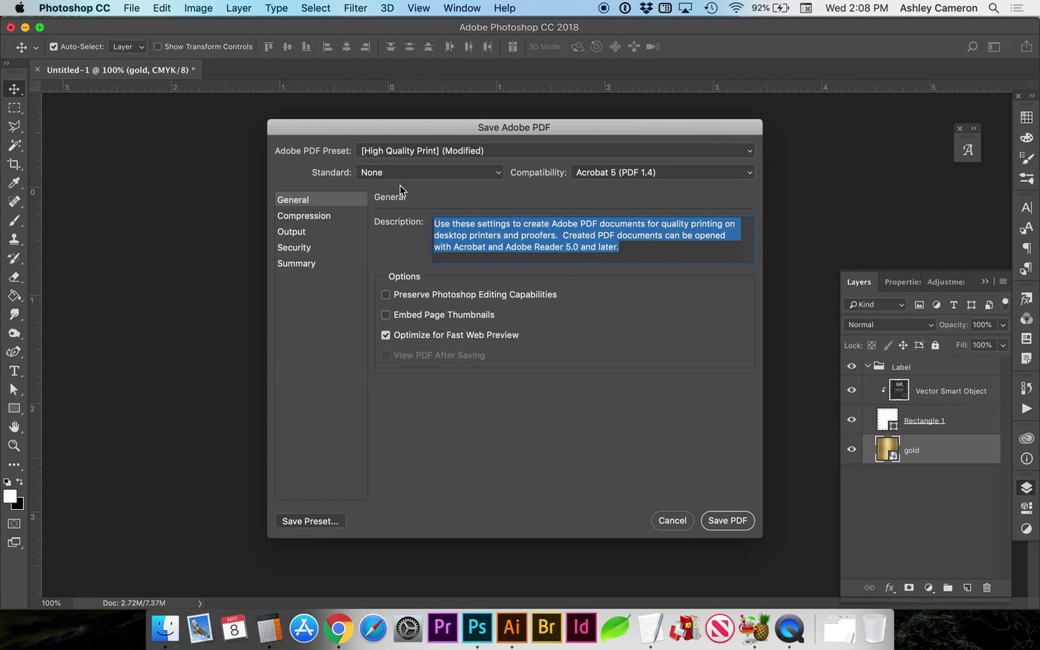
left_click(401, 154)
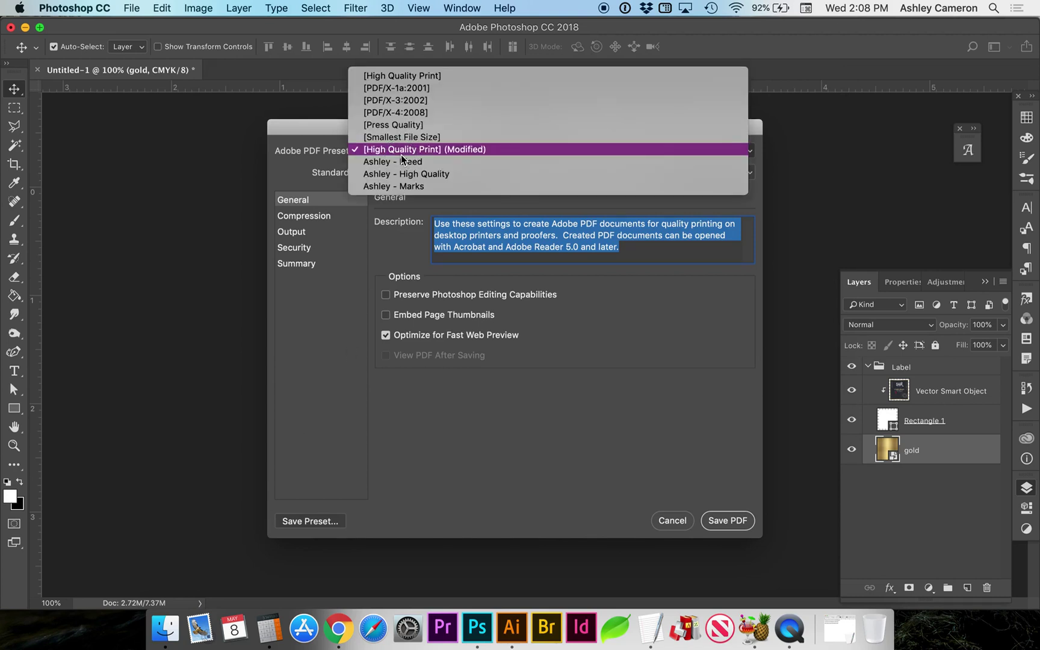
left_click(395, 76)
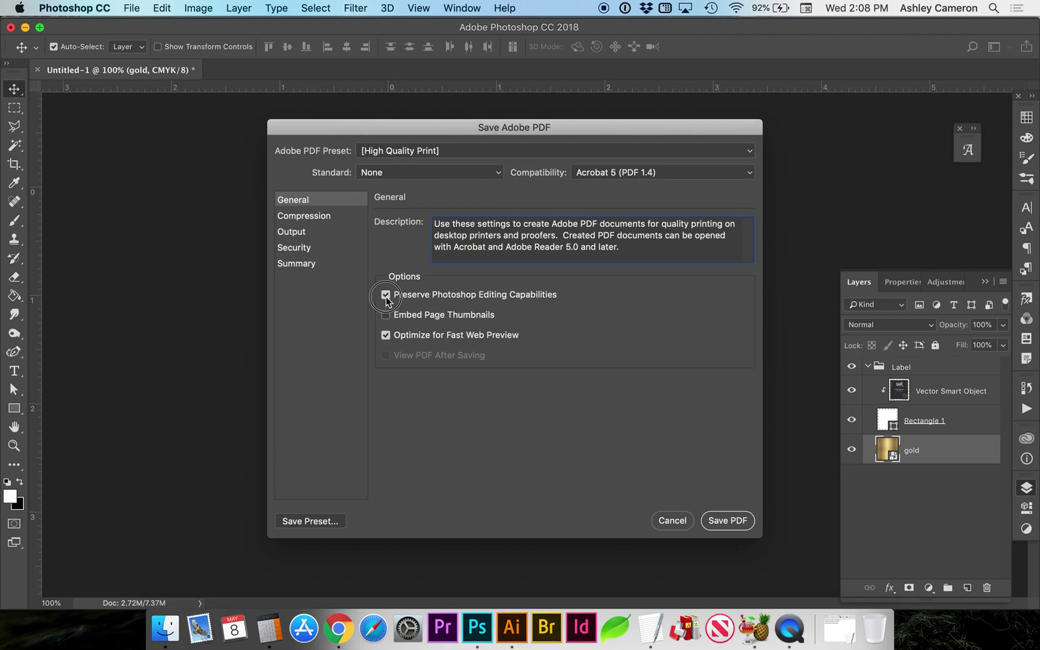
left_click(386, 295)
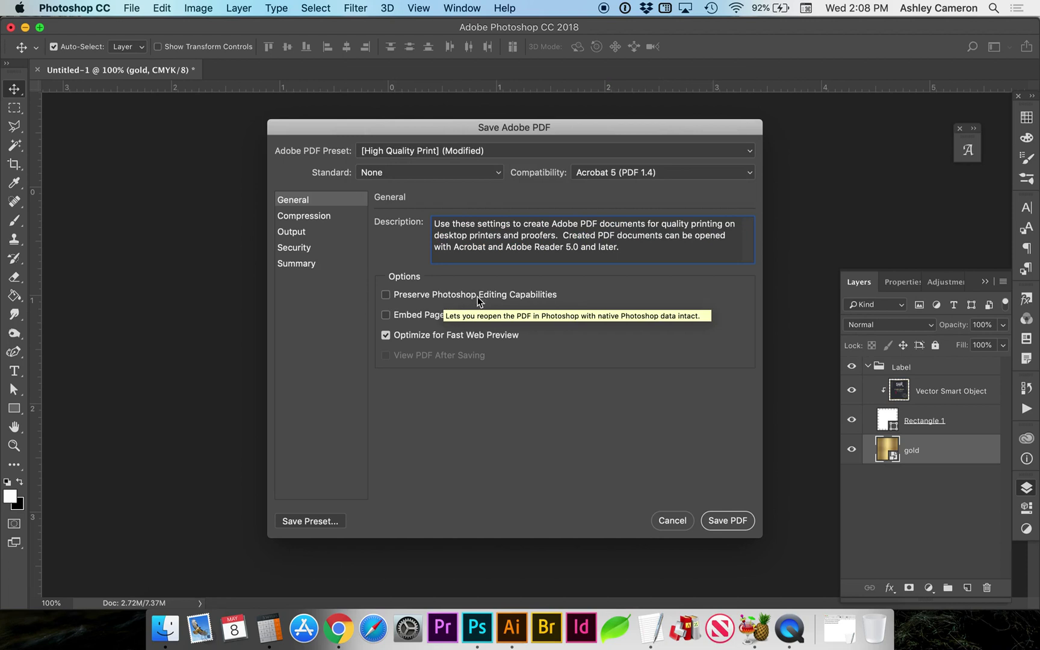
Keep the JPEG image quality at Maximum, review the colour output settings and save the PDF.
left_click(325, 222)
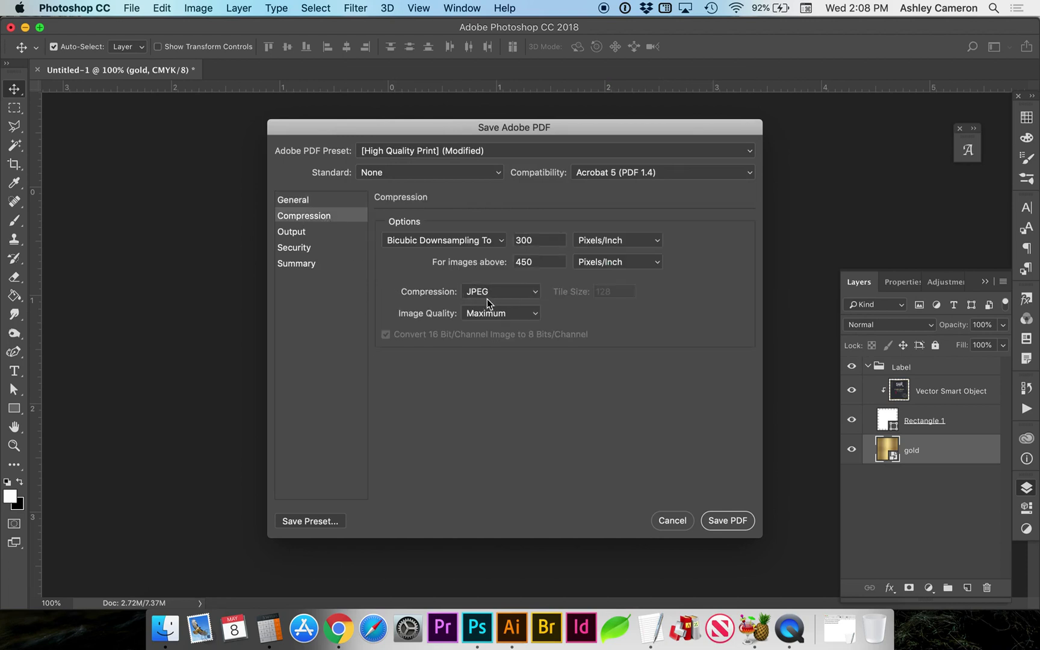
left_click(490, 317)
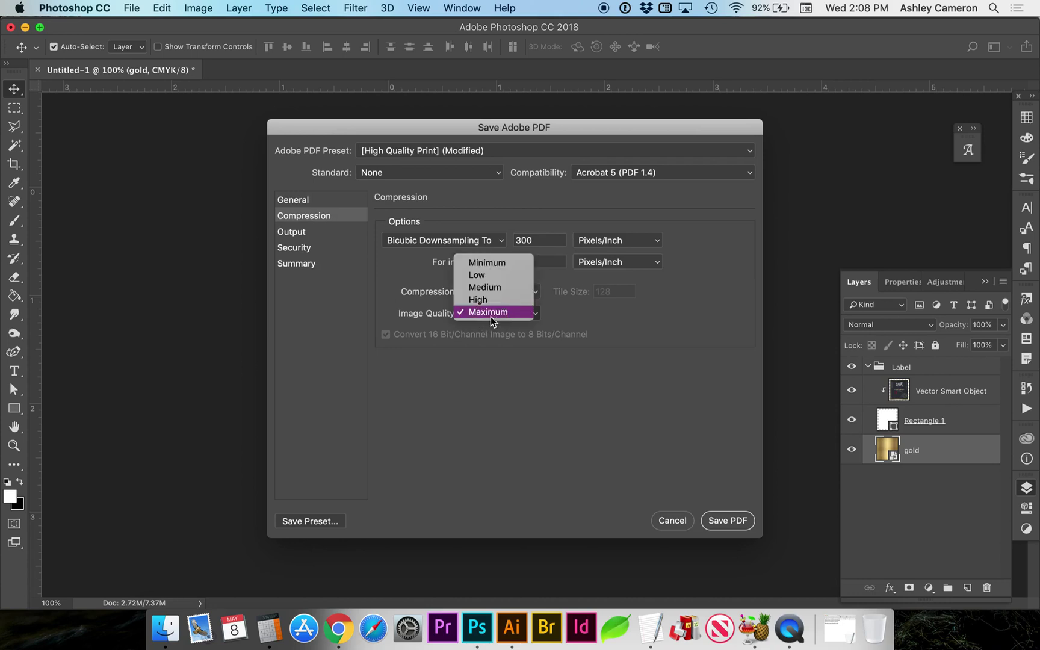
left_click(491, 316)
left_click(332, 233)
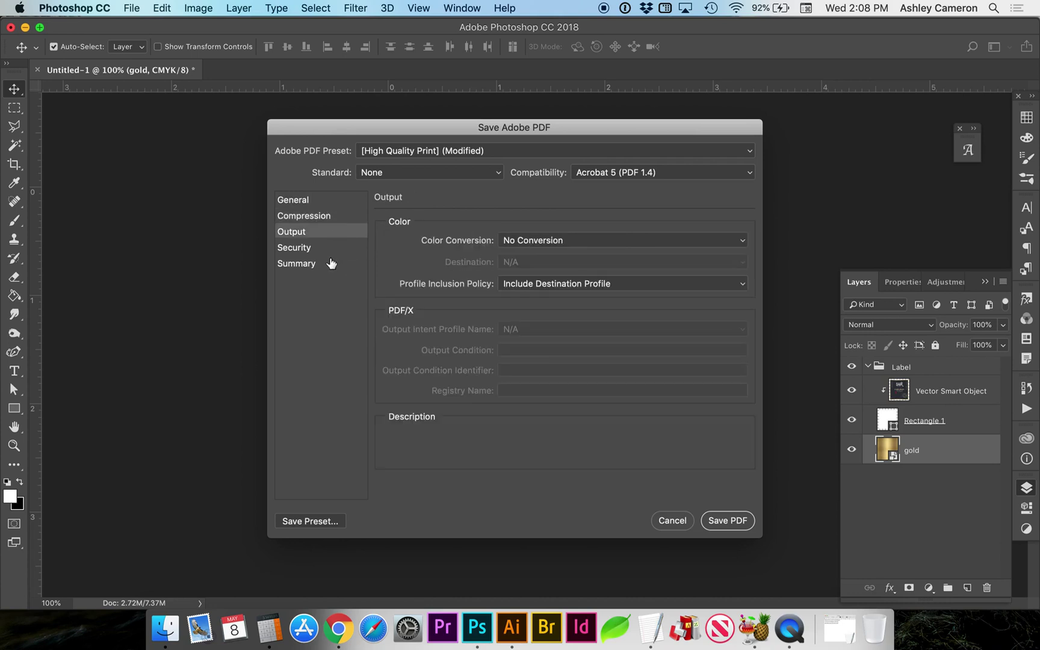
left_click(716, 523)
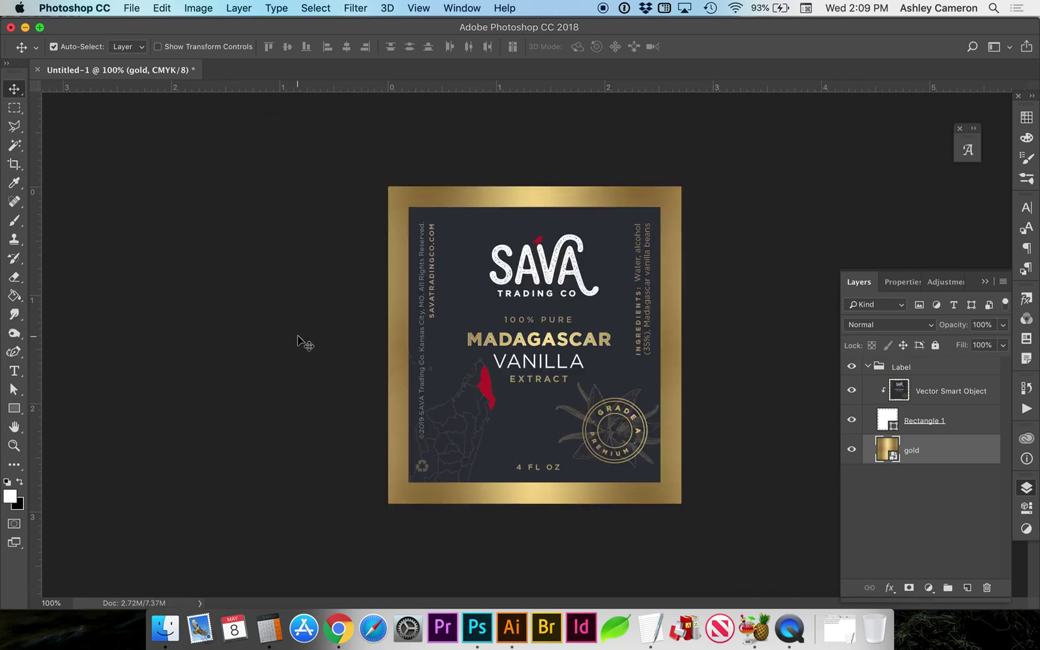
Switch to Finder, preview Label.pdf in the Links folder to check its bleed, and return to Photoshop.
left_click(165, 627)
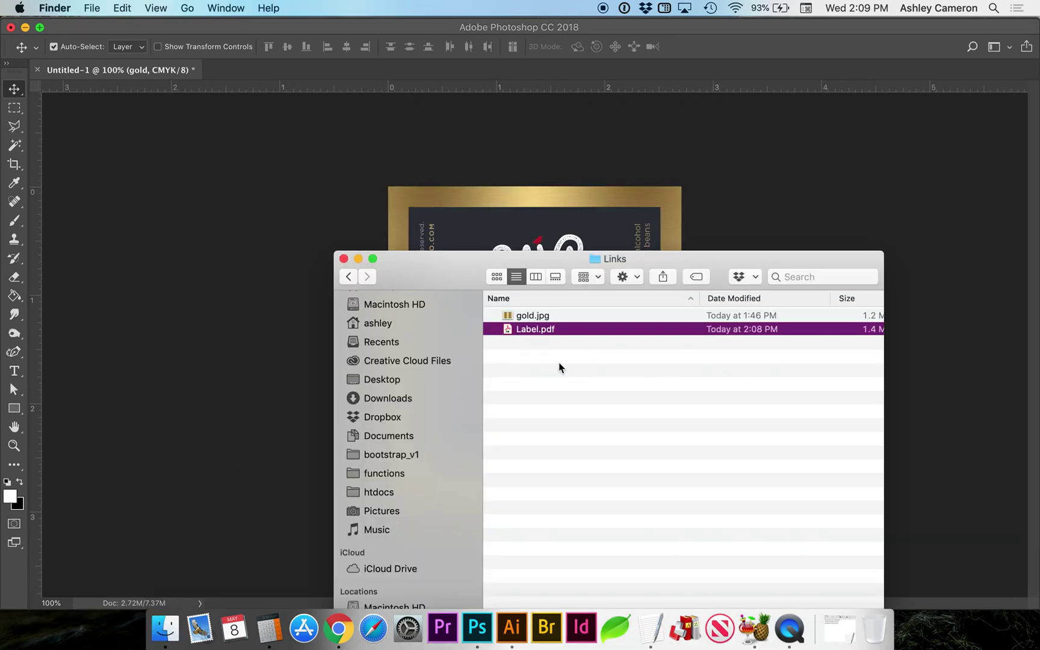
key("space")
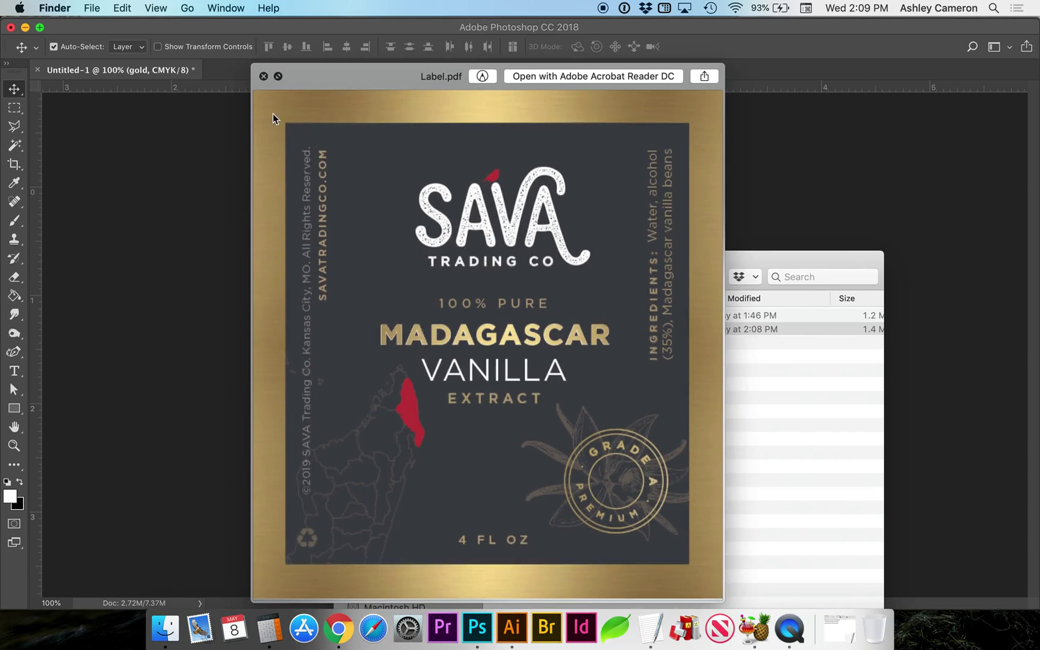
key("space")
left_click(231, 208)
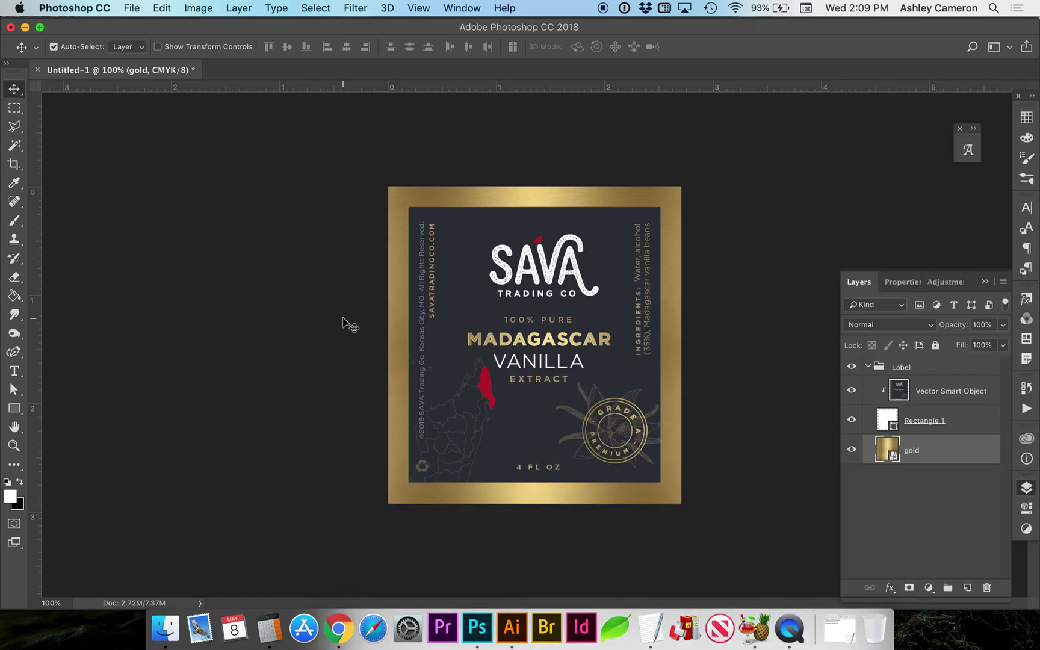
Load the Vector Smart Object's outline as a selection and fill it with white on a new layer above the artwork.
left_click(900, 391, "super")
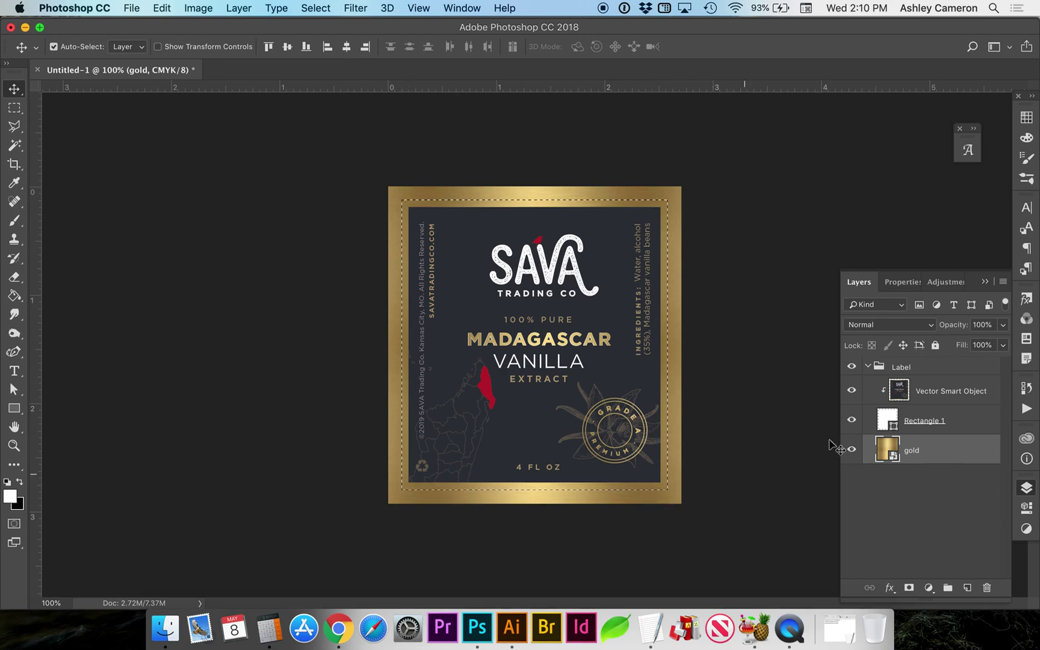
left_click(937, 399)
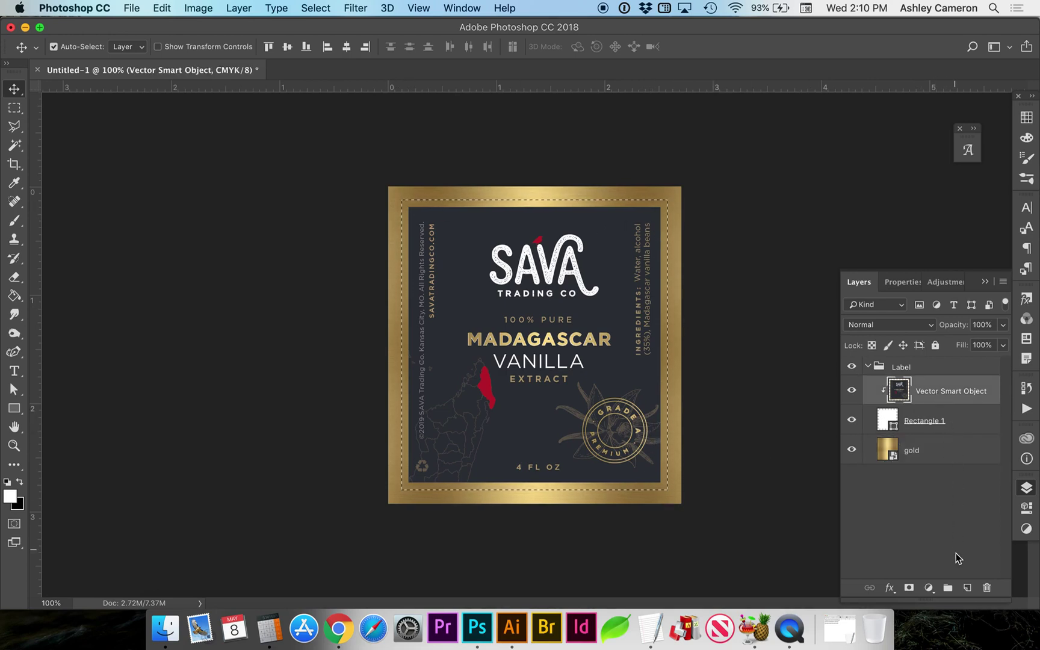
left_click(967, 589)
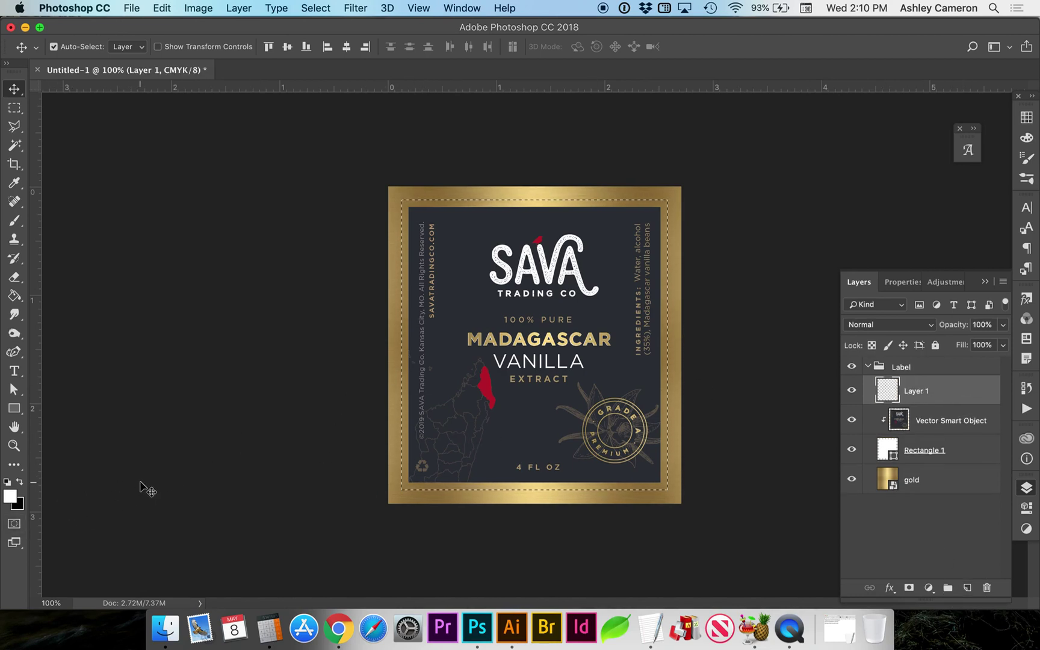
key("super+BackSpace")
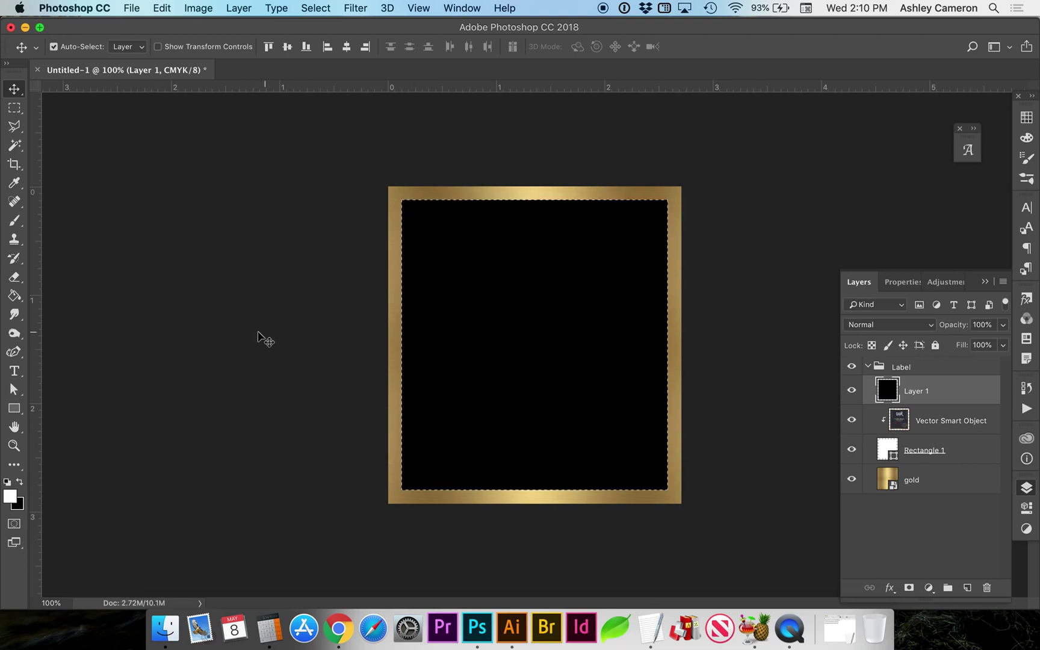
key("super+z")
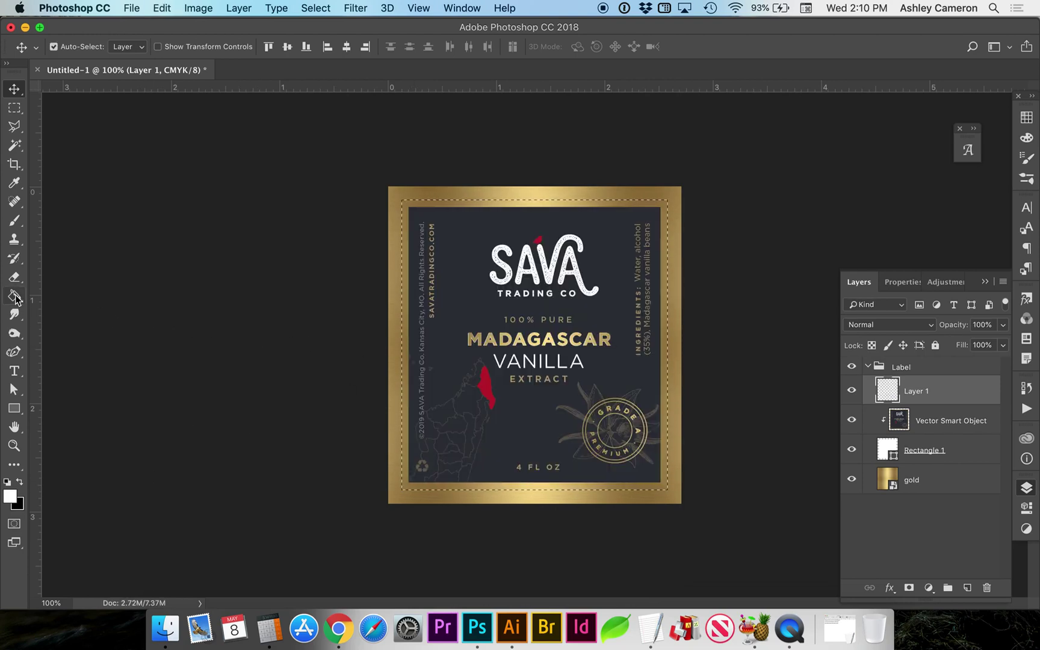
left_click(14, 297)
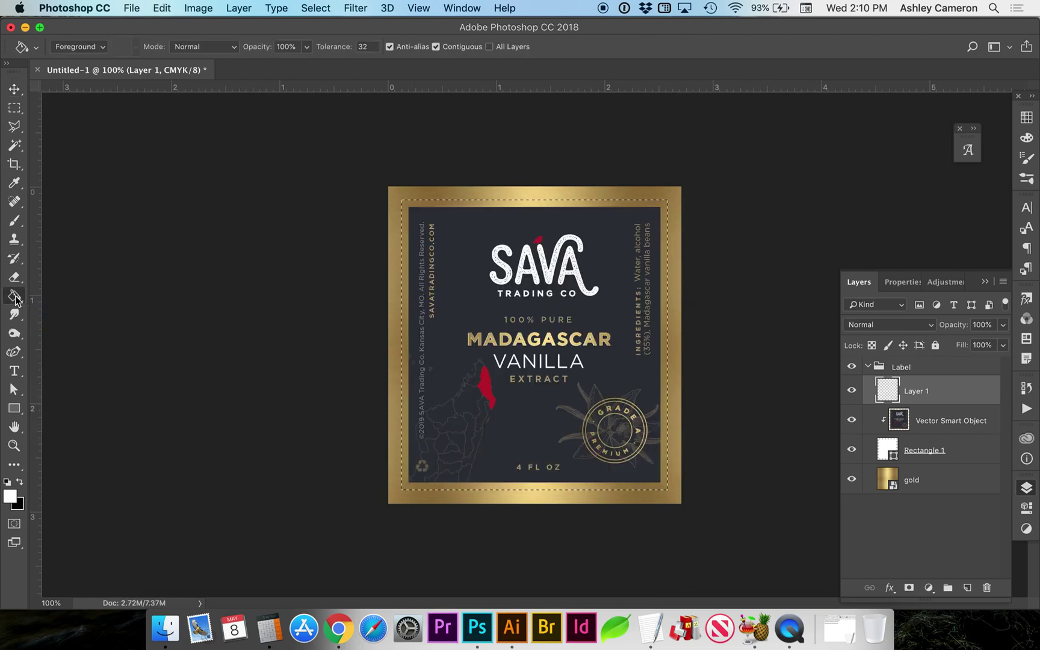
left_click(467, 219)
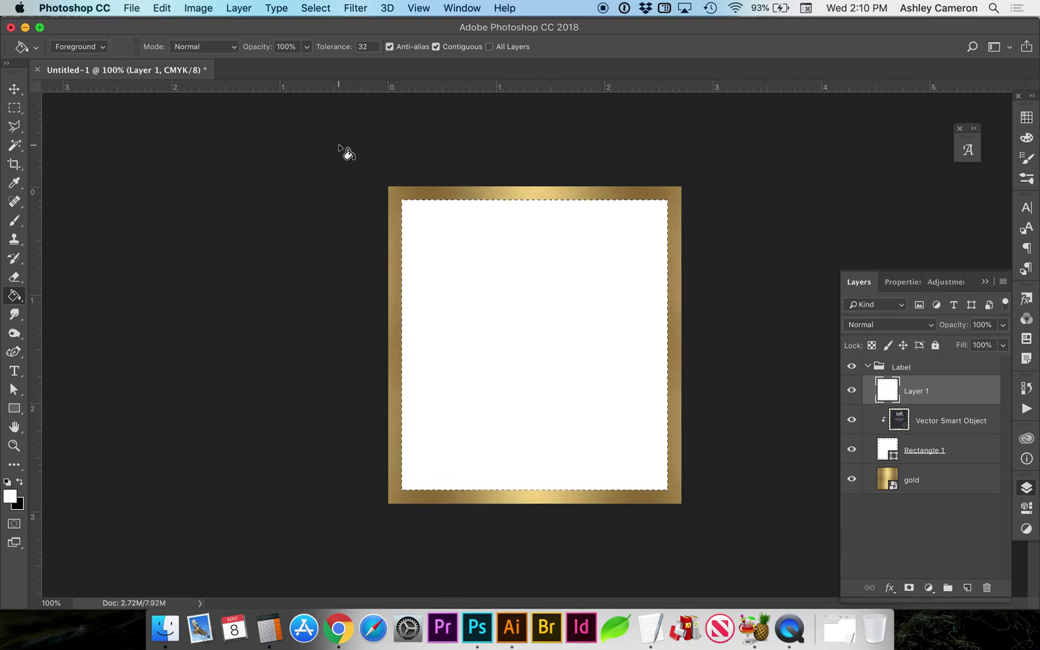
Create guides from the white shape's edges, hide its layer and clear the selection.
left_click(414, 8)
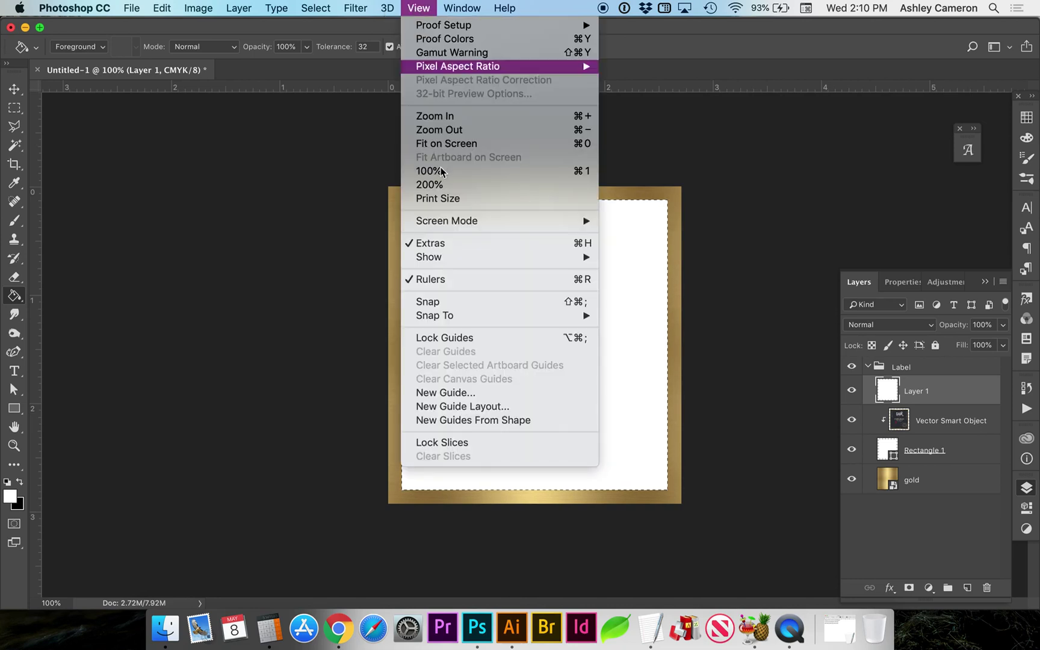
left_click(475, 420)
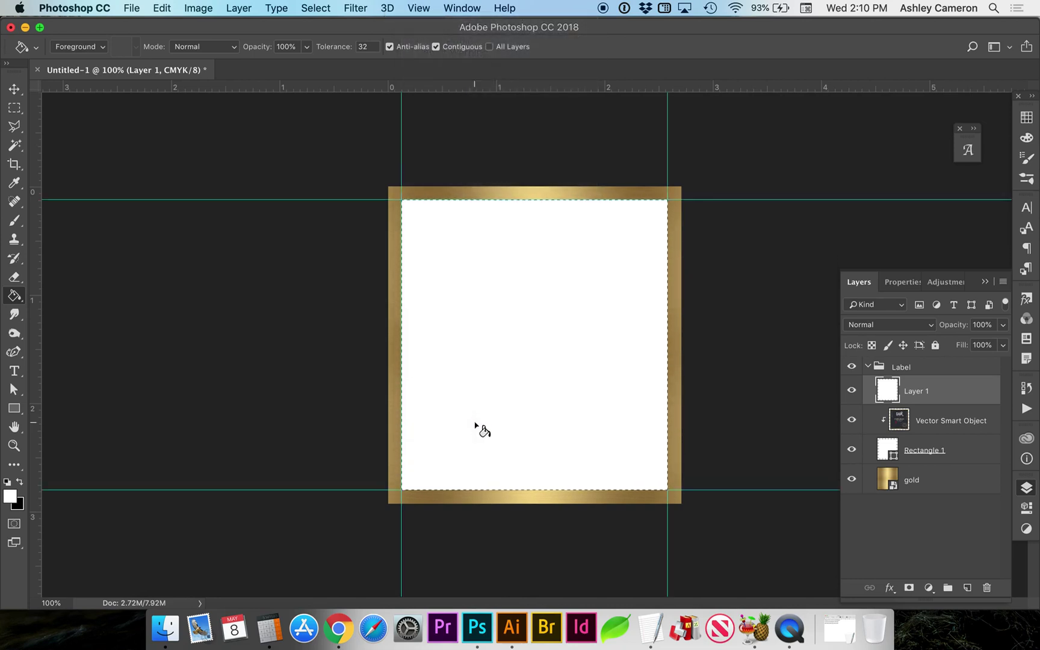
left_click(852, 390)
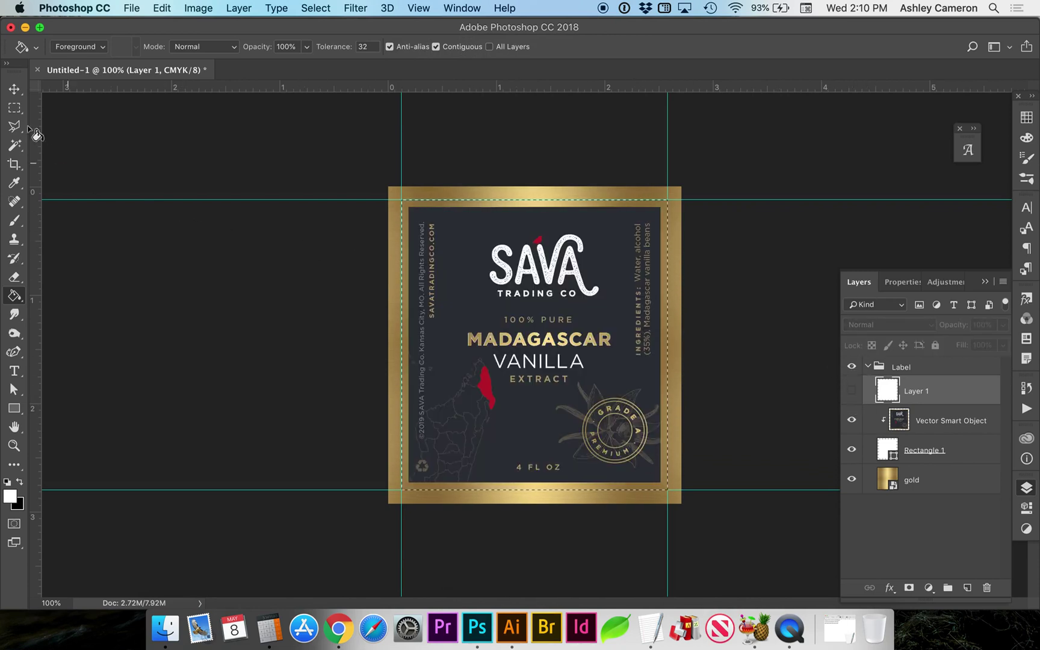
left_click(14, 92)
key("super+d")
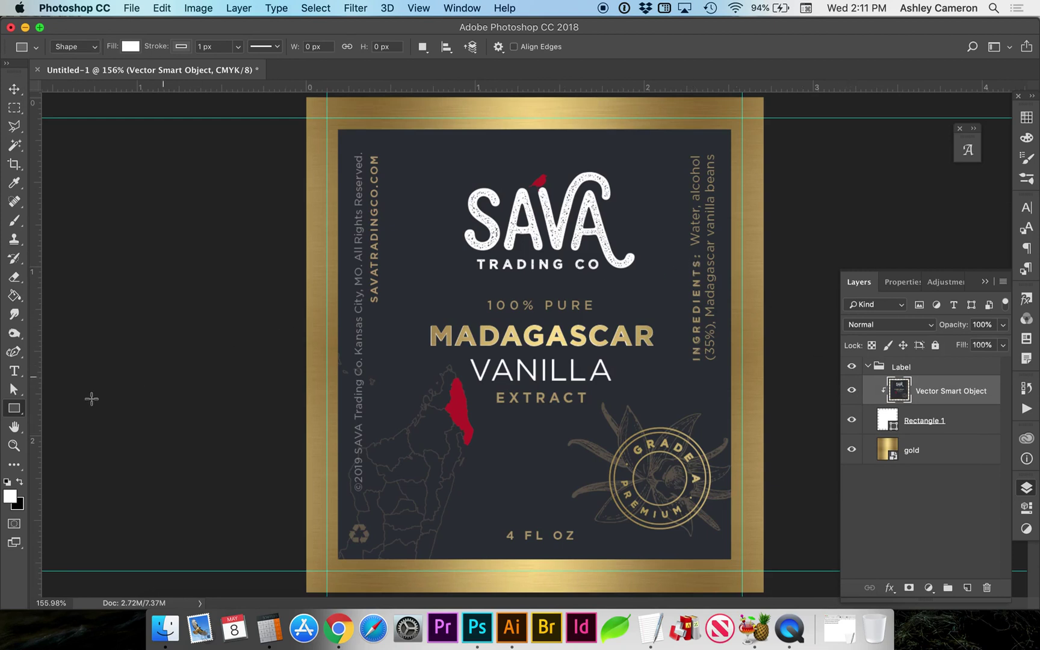
Set up the Line tool in Shape mode with a white fill and no stroke for marking the label's upper-right corner.
left_click(14, 408)
left_click(76, 461)
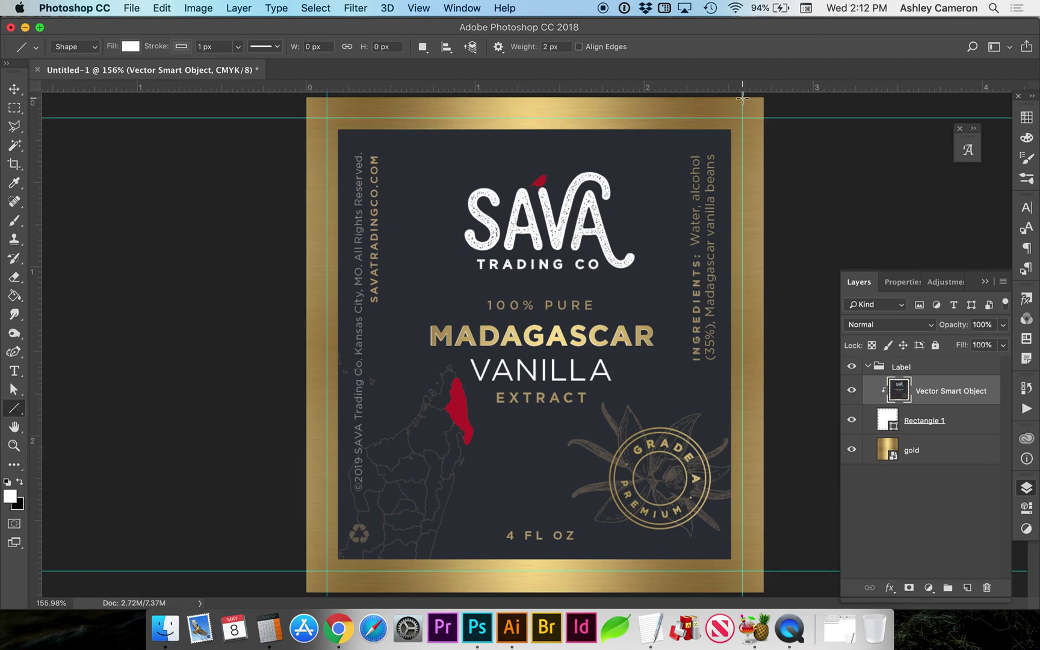
key("z")
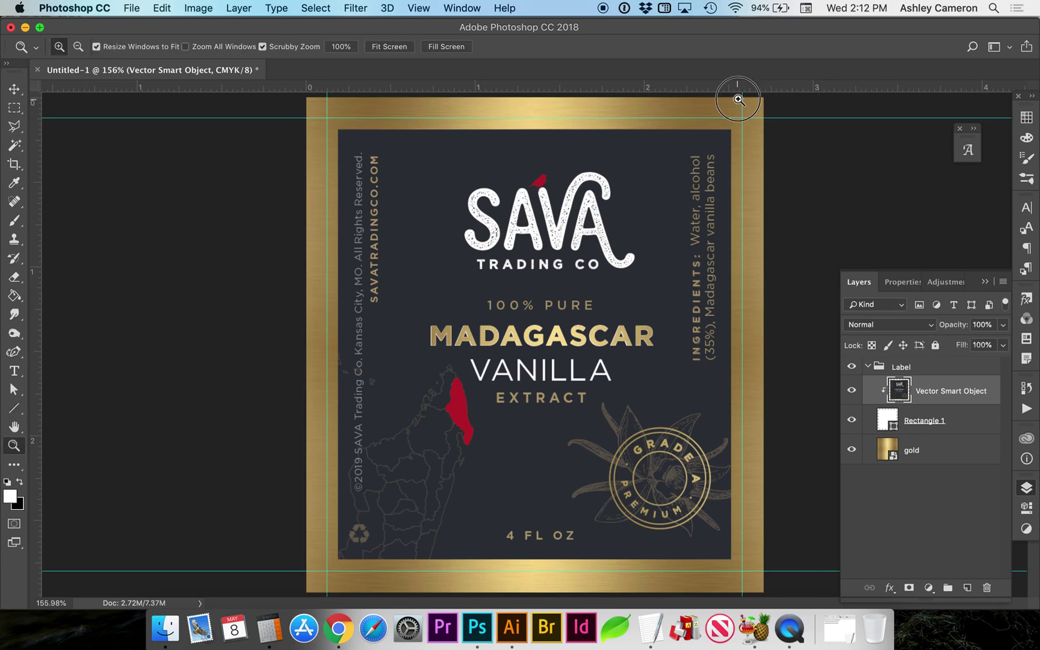
left_click_drag(738, 94, 775, 124)
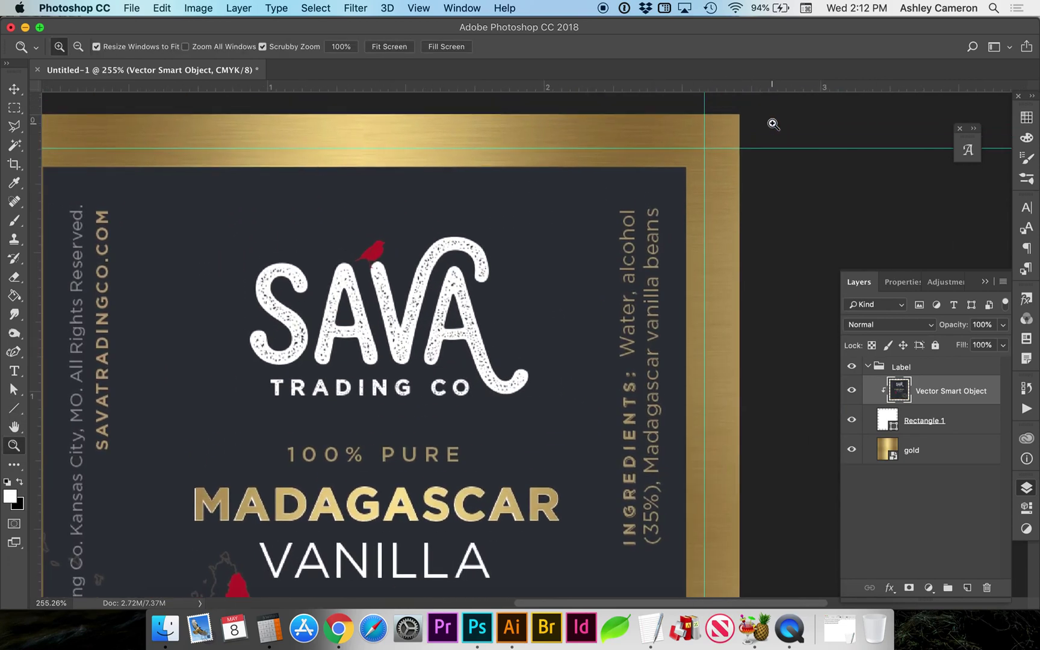
left_click(13, 408)
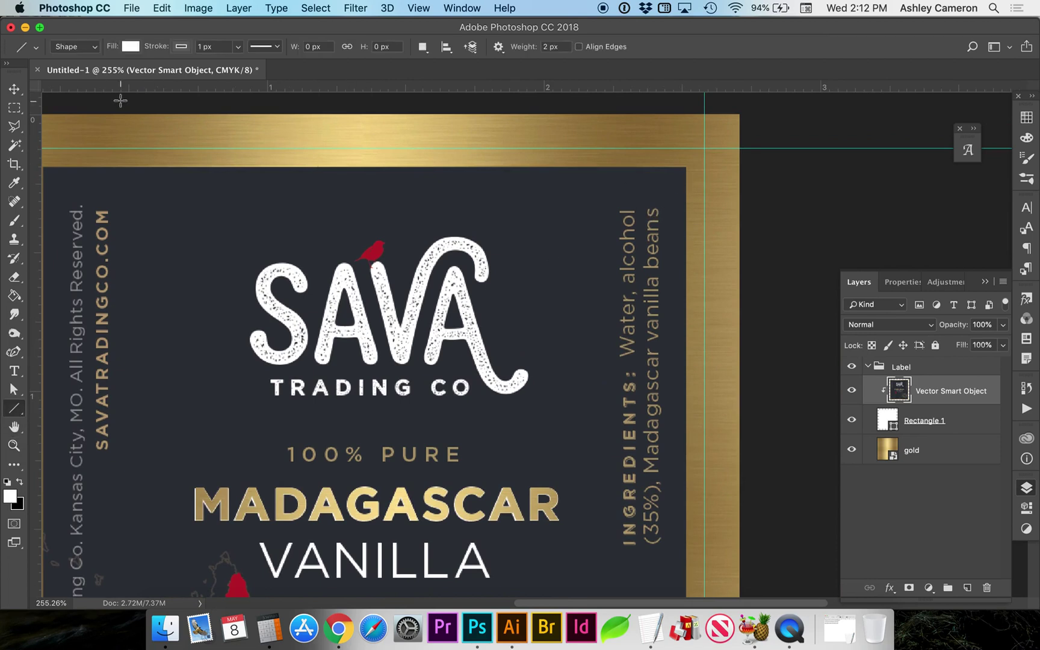
left_click(191, 47)
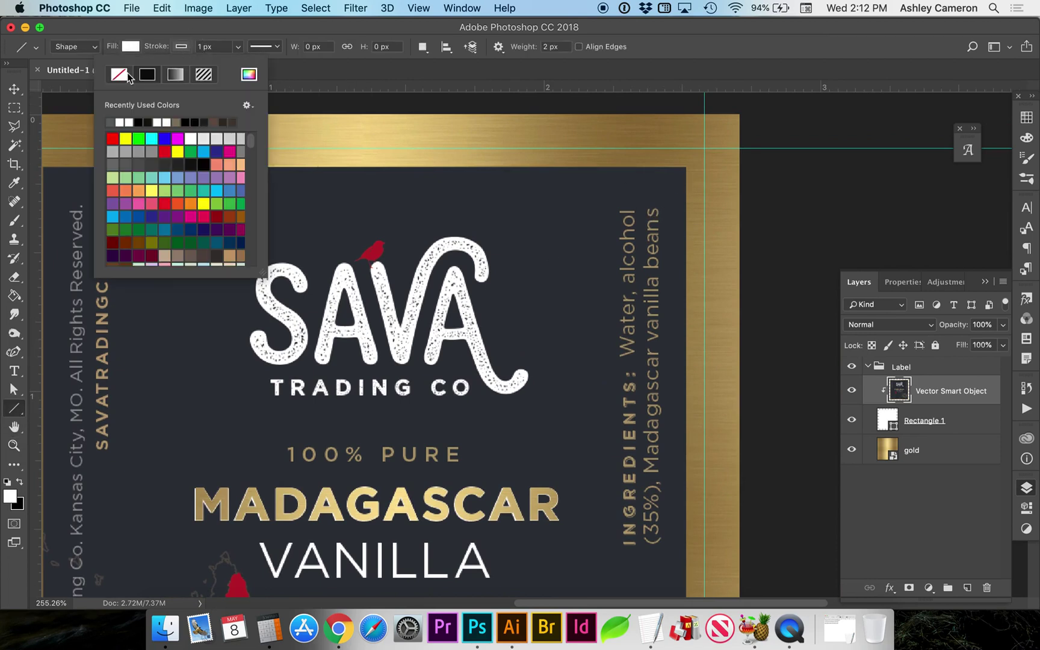
left_click(123, 75)
left_click(137, 48)
left_click(134, 50)
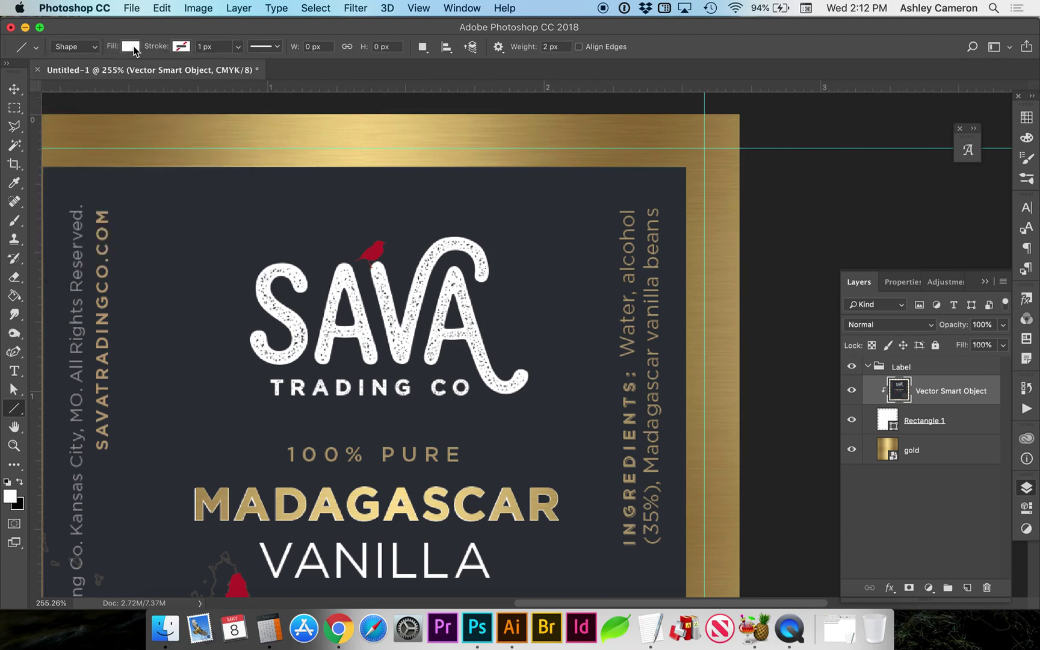
Set the line weight to 1 px and draw a vertical crop line about 38 px long on the right guide, from the canvas's upper edge to the upper guide.
double_click(549, 48)
type("1")
left_click_drag(704, 113, 714, 148)
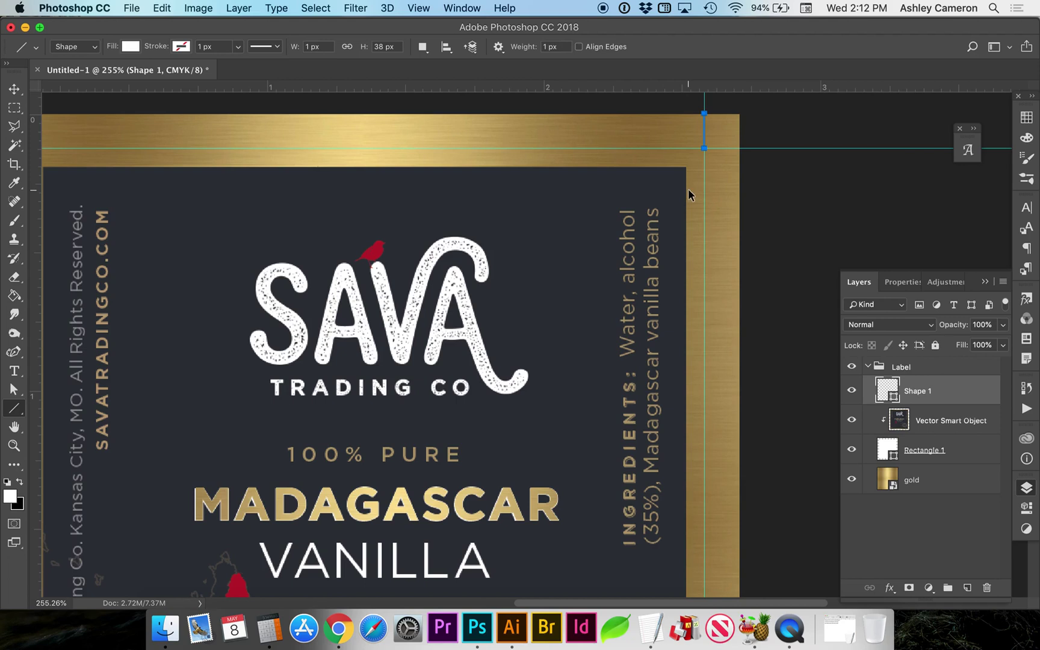
Duplicate the vertical crop line and move the copy straight across onto the label's left guide.
key("ctrl+j")
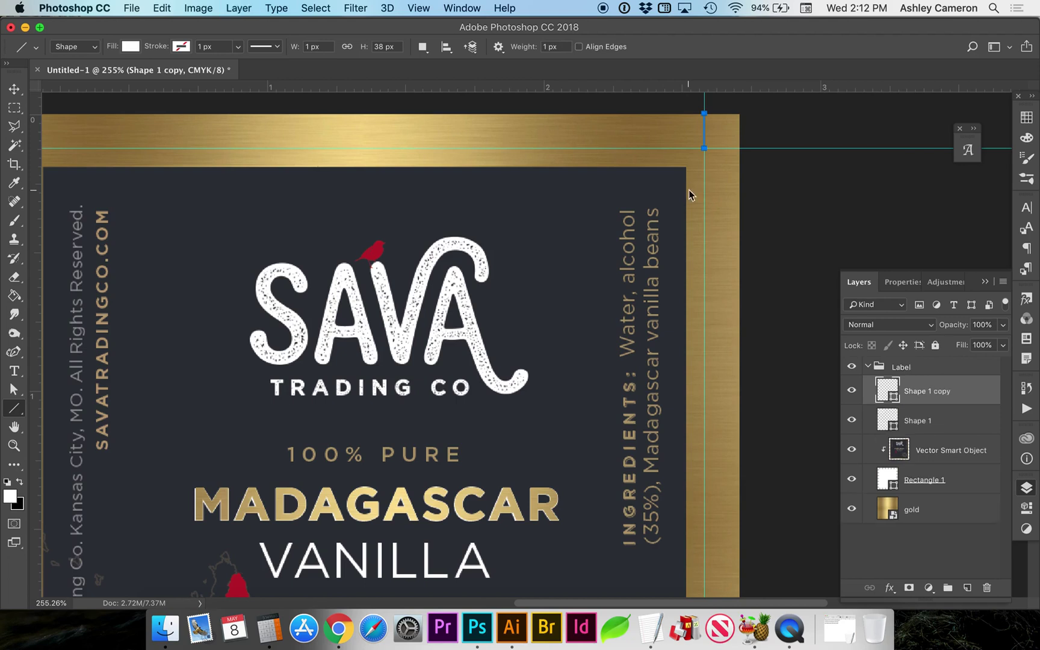
key("v")
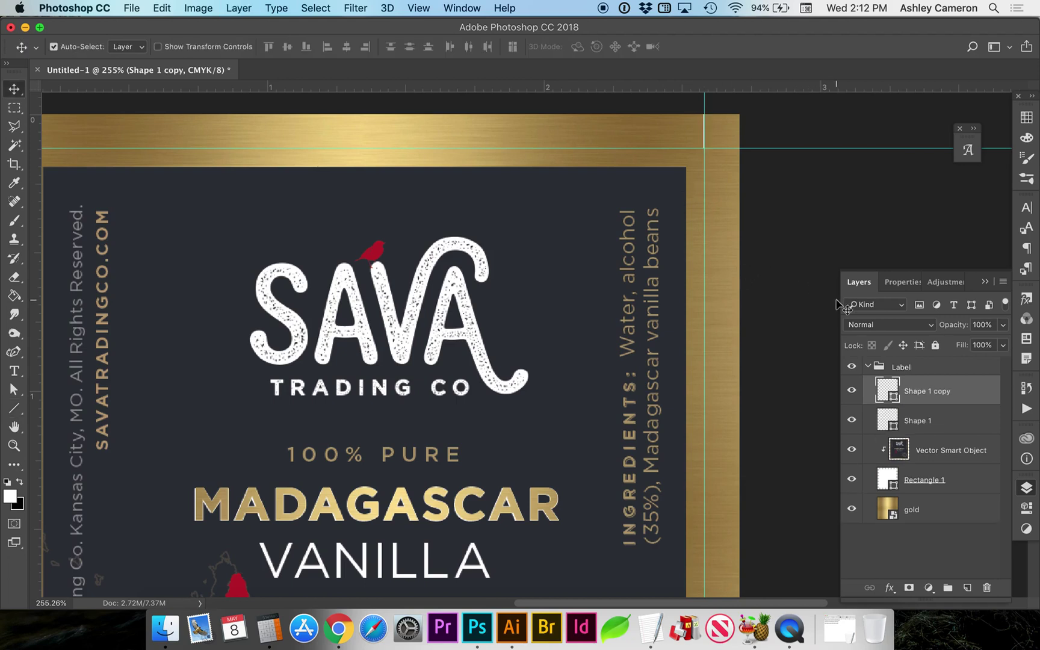
scroll(530, 271, "up", 5)
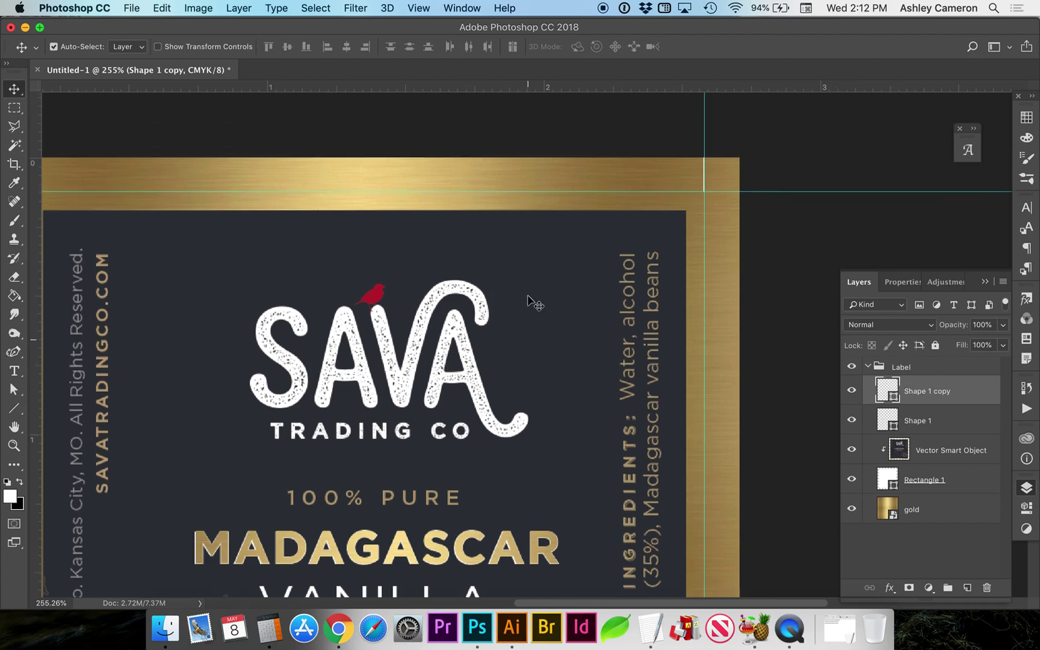
scroll(413, 193, "left", 5)
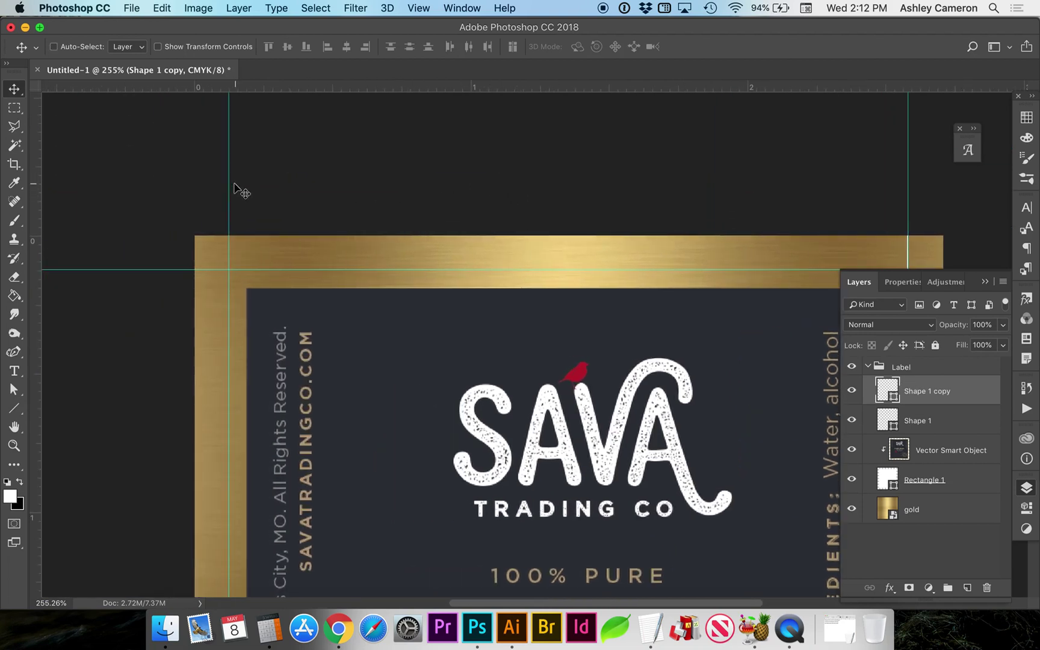
left_click_drag(227, 184, 228, 183)
key("super+t")
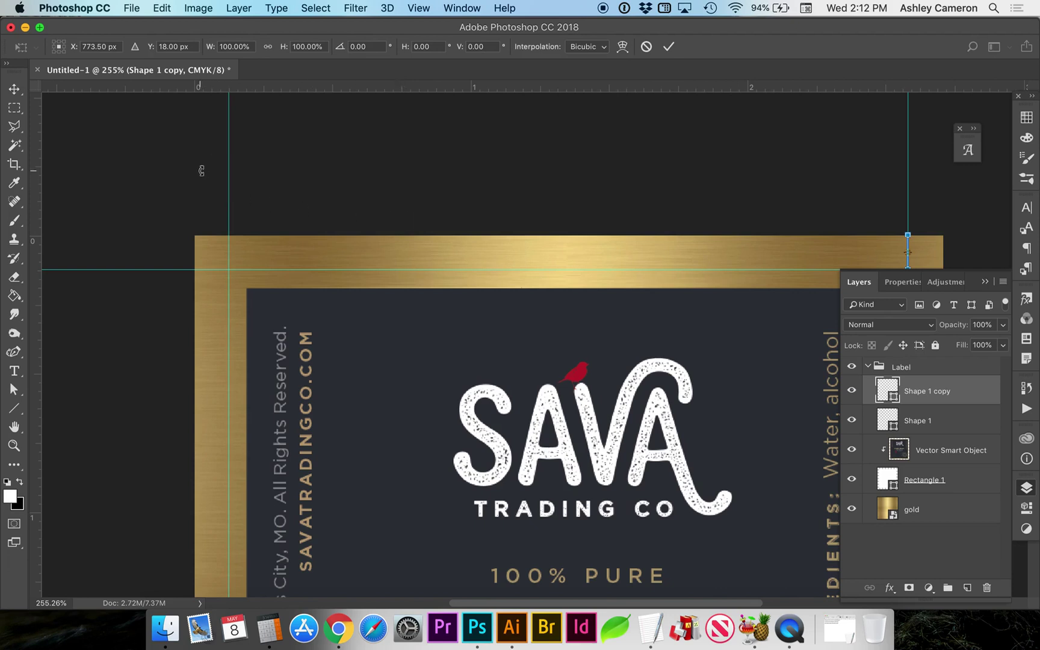
key("Return")
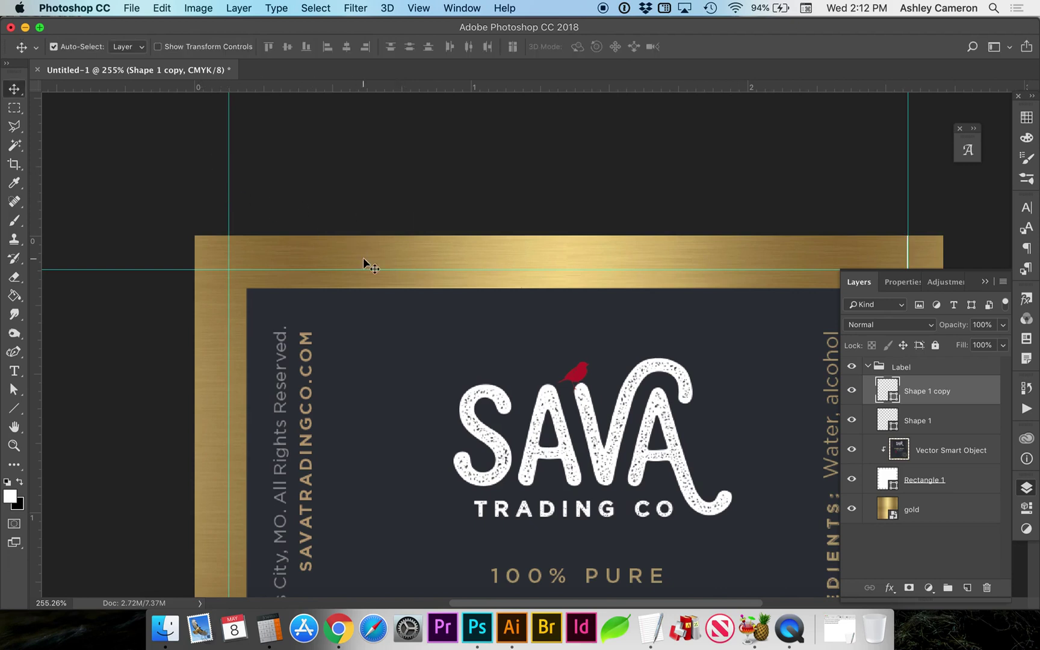
key("super+t")
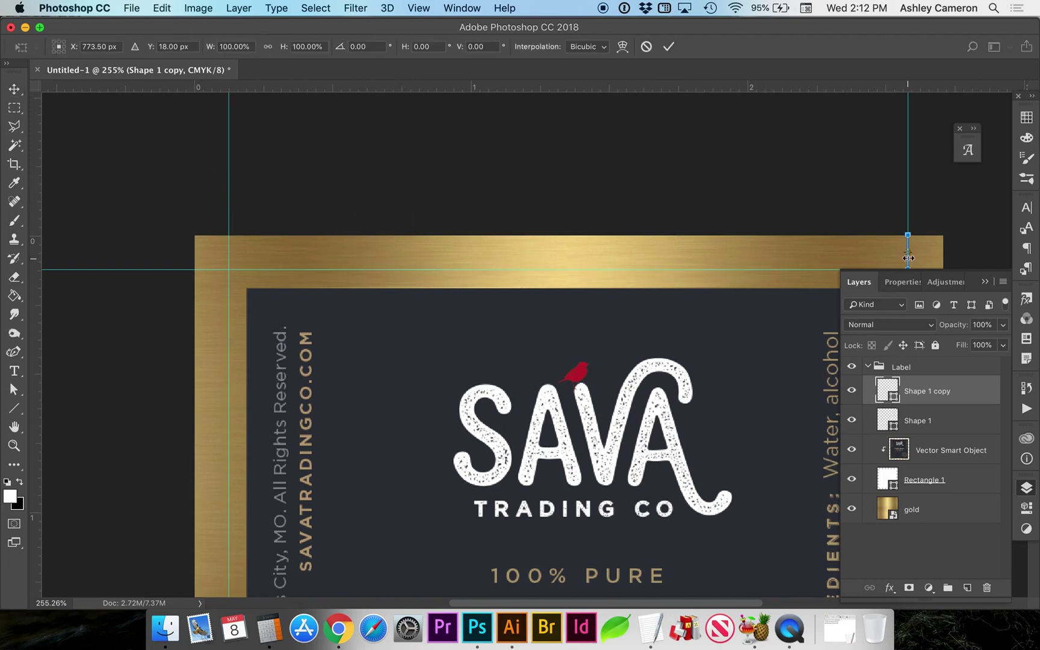
left_click_drag(908, 244, 228, 259)
key("Return")
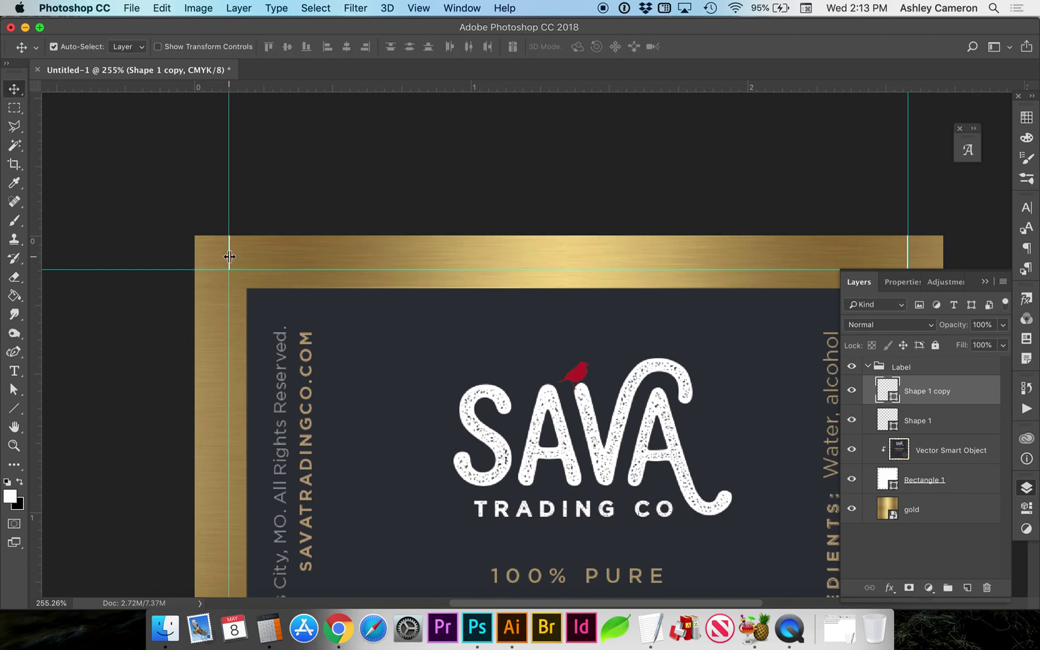
Group the two vertical crop lines at the canvas's upper edge.
left_click(955, 420)
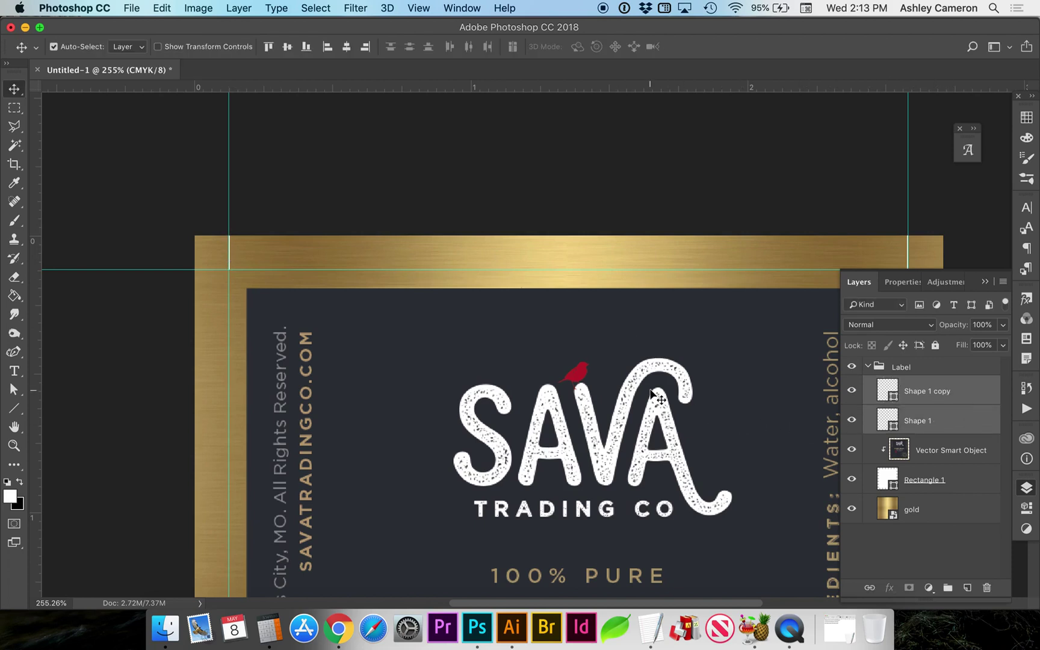
key("super+g")
scroll(613, 369, "right", 2)
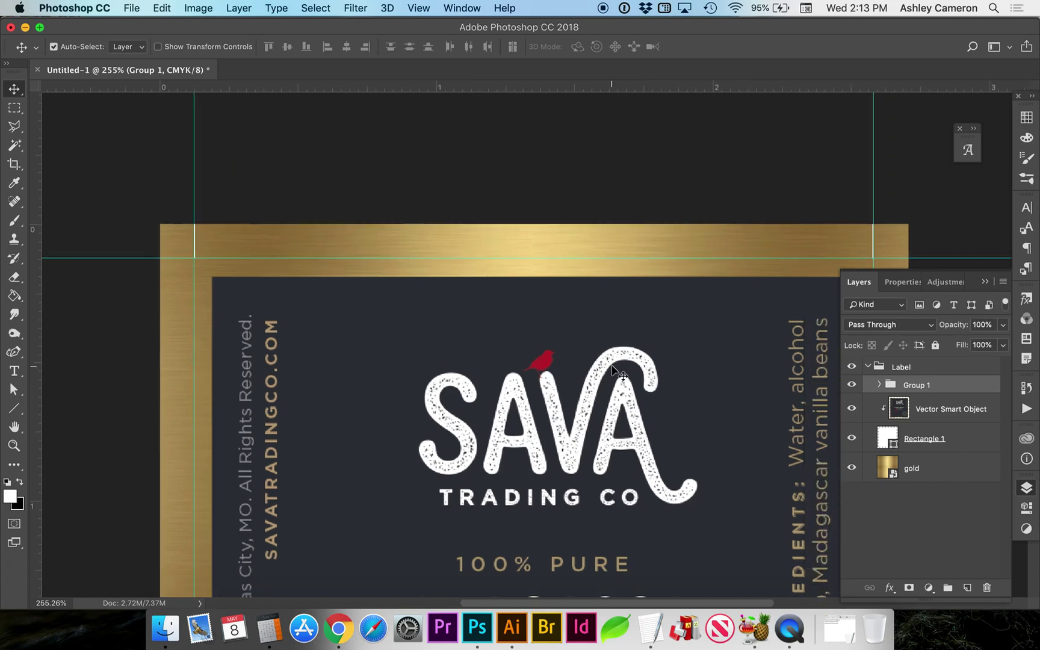
Duplicate the crop-line group and move the copy down to the canvas's lower edge, below the lower guide.
key("super+0")
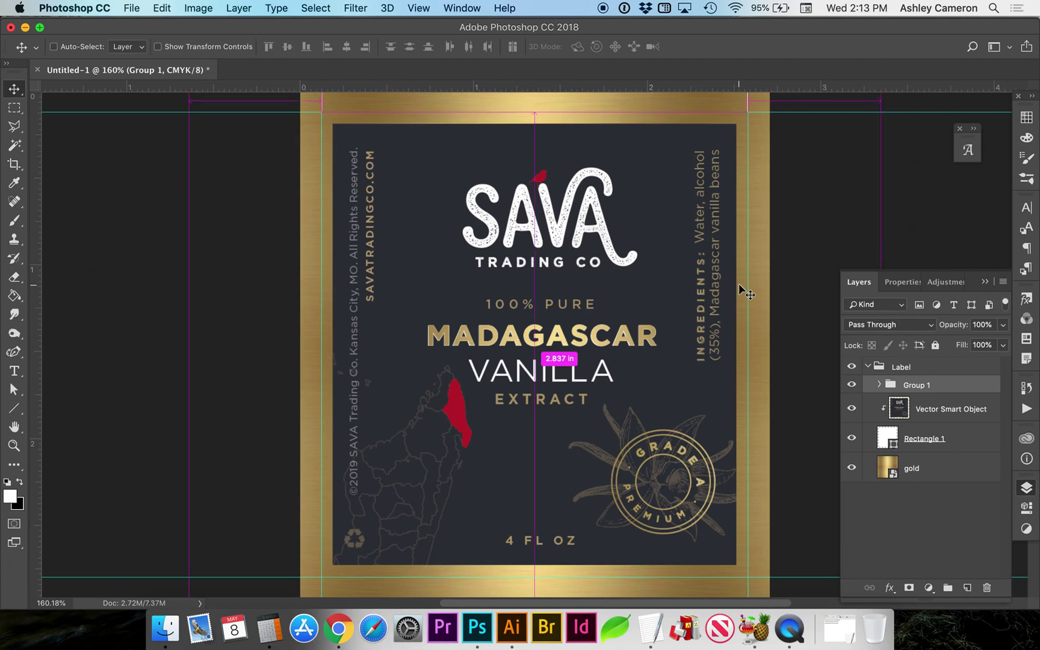
key("super+j")
key("super+t")
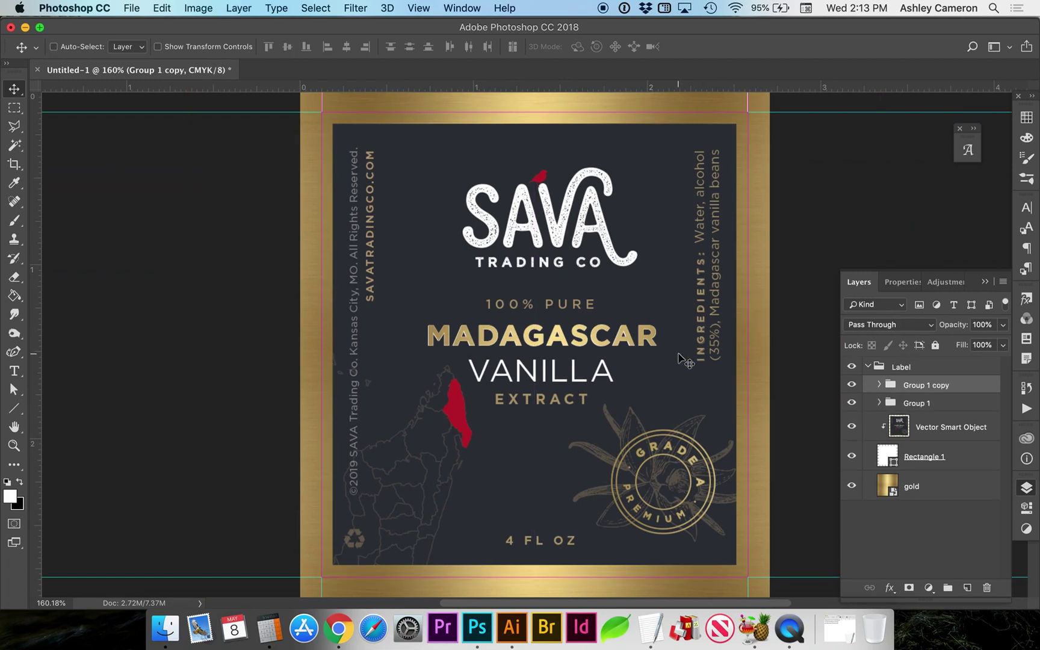
left_click_drag(695, 106, 691, 594)
key("Return")
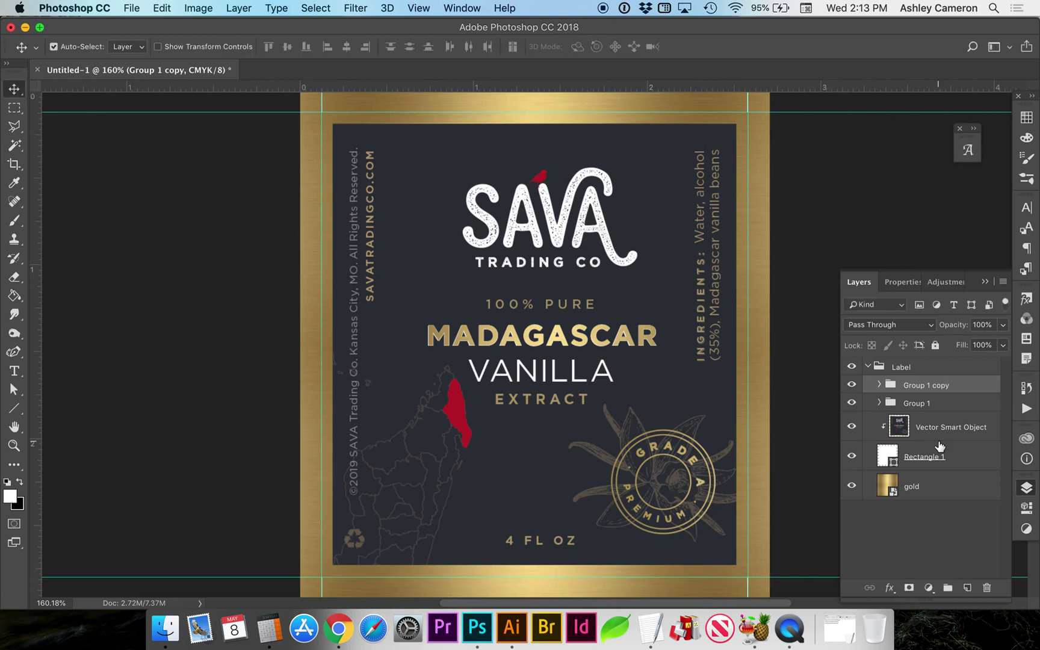
scroll(729, 474, "down", 2)
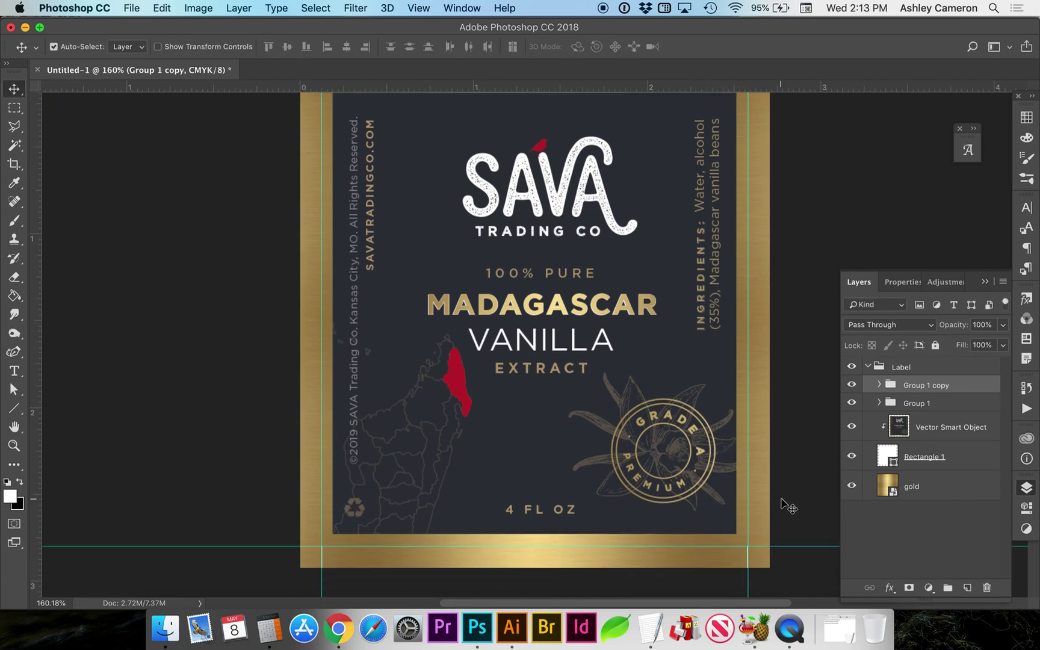
scroll(785, 506, "up", 1)
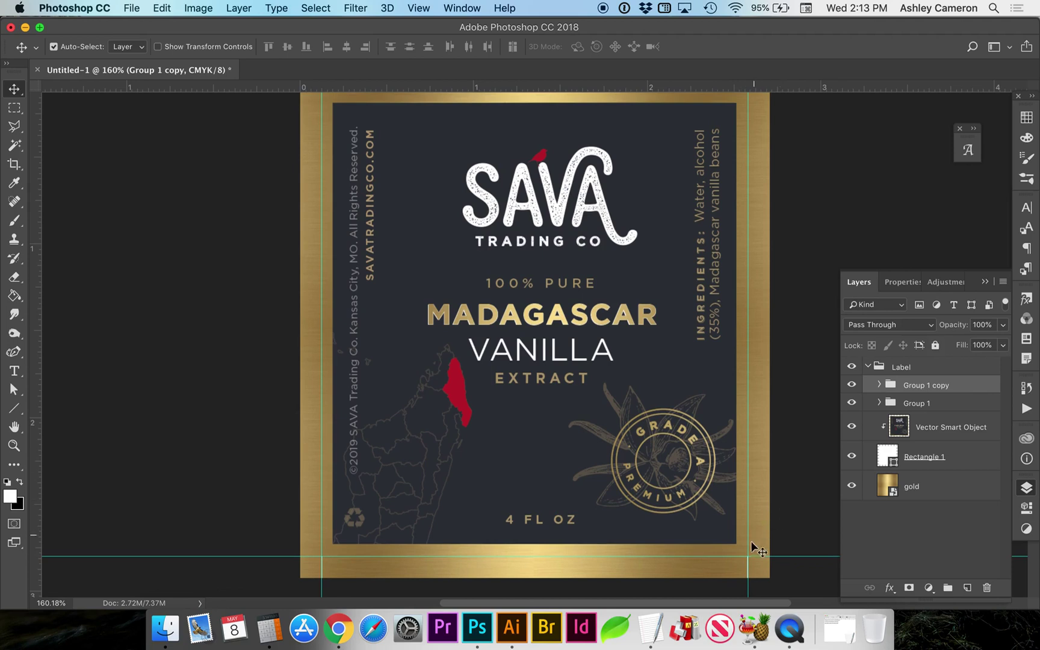
Group the upper and lower crop-line groups together and duplicate the combined group.
left_click(926, 404, "shift")
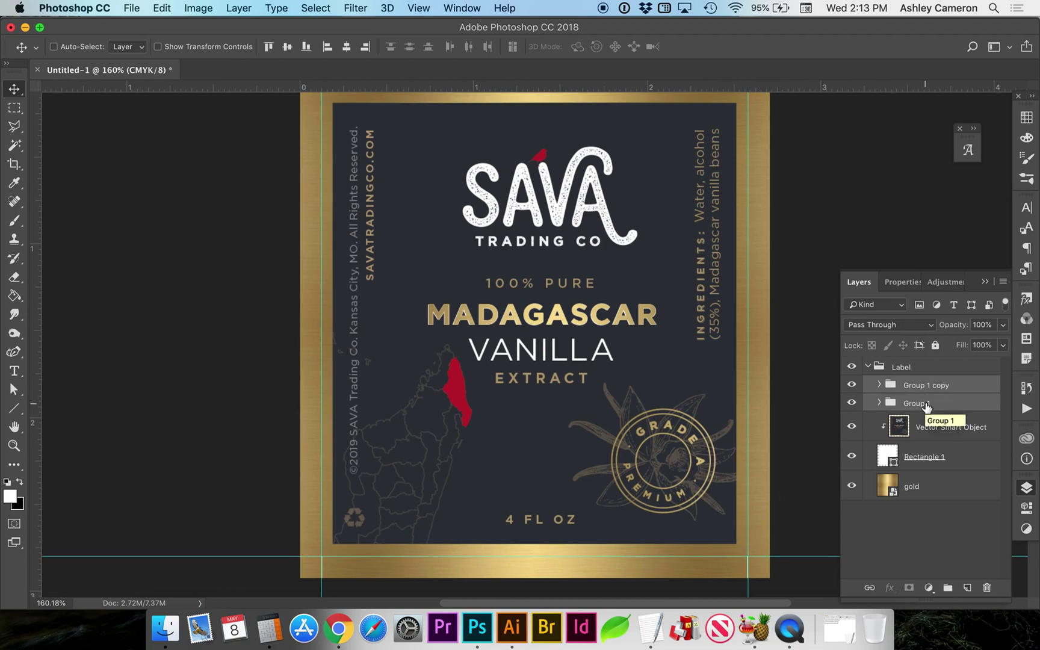
key("super+g")
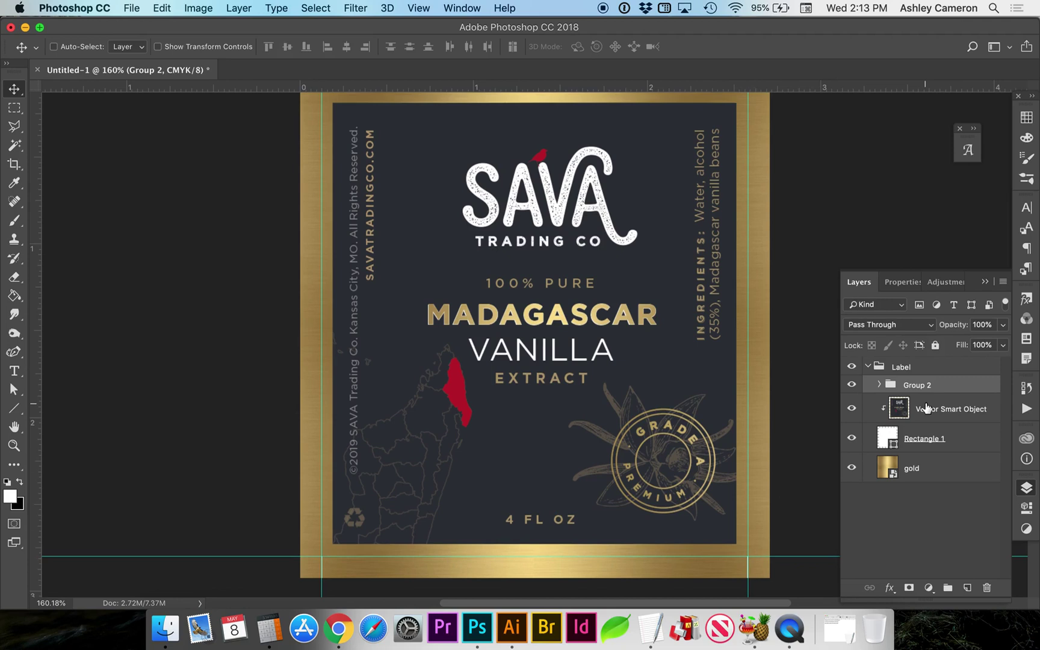
key("super+j")
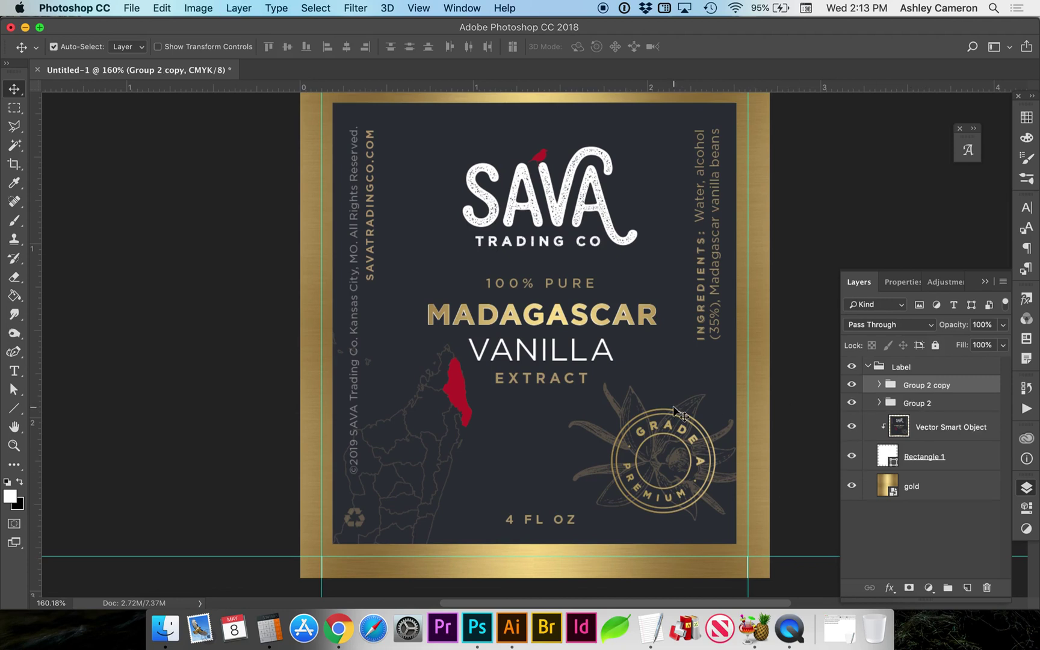
Rotate the duplicated group 90° and place it with its horizontal marks at the canvas's left edge, the upper one on the upper guide.
scroll(680, 413, "up", 3)
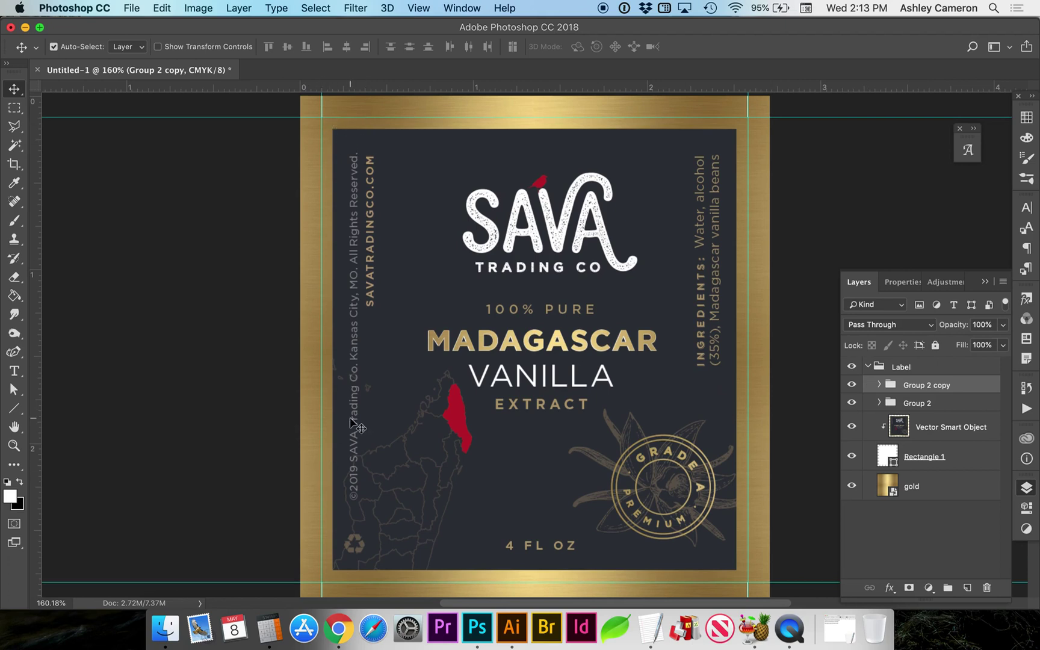
key("super+t")
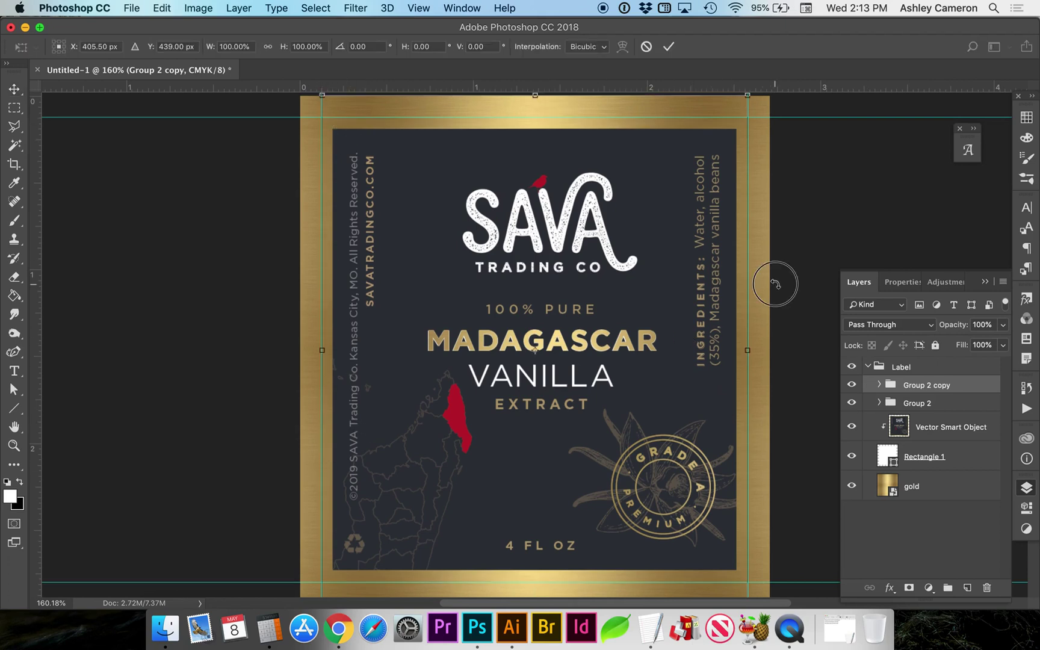
left_click_drag(776, 284, 488, 158)
key("Return")
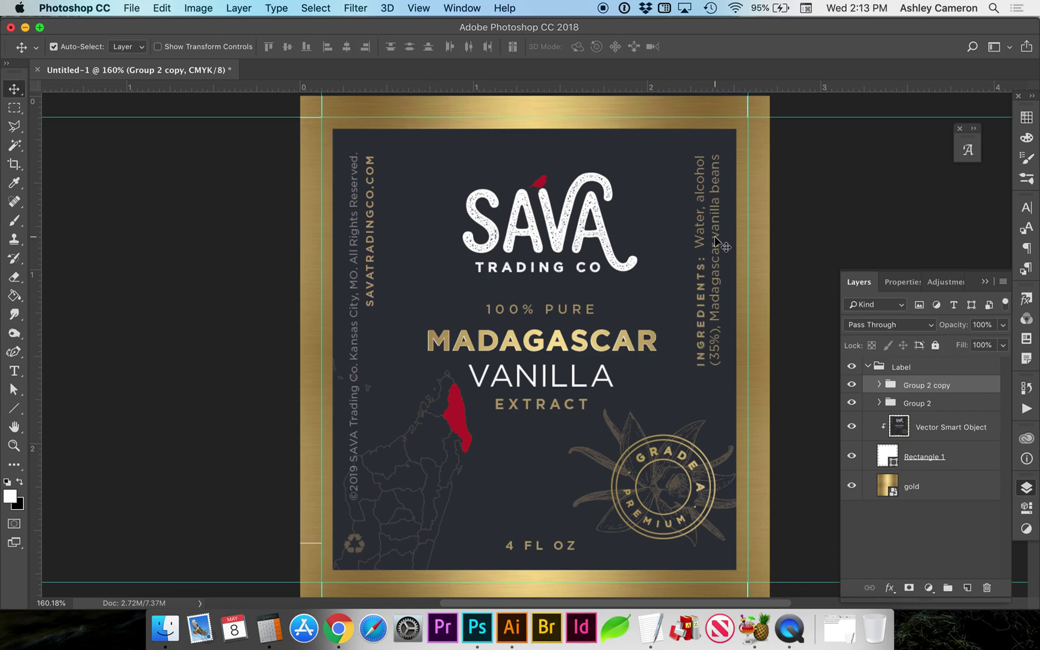
Within the rotated group, move the Group 1 subgroup onto the canvas's right edge to mark the right corners.
left_click(879, 384)
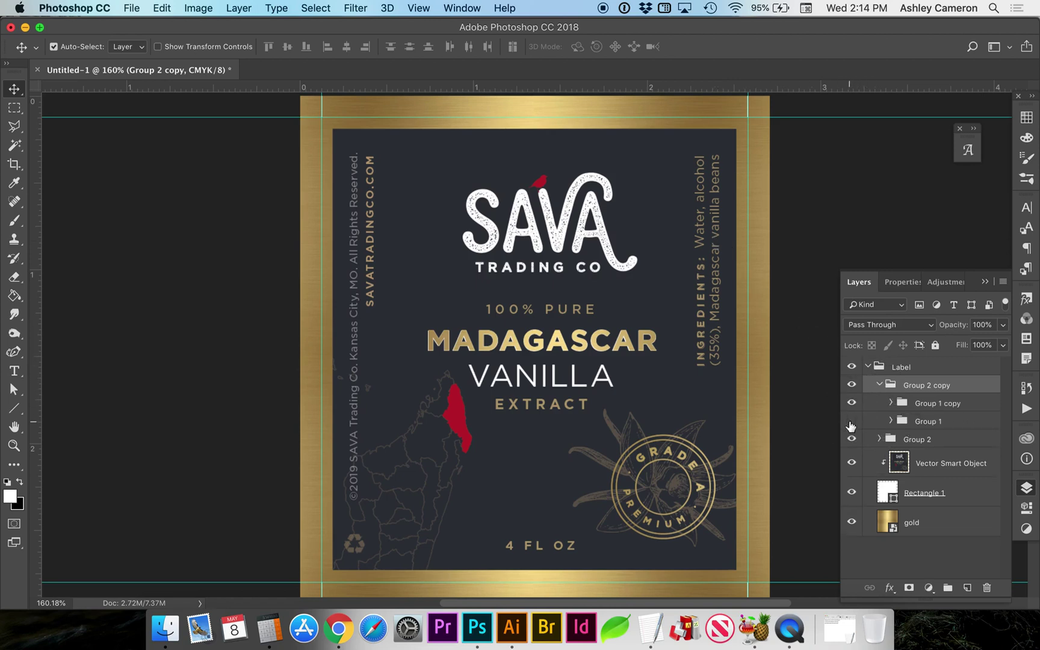
left_click(911, 424)
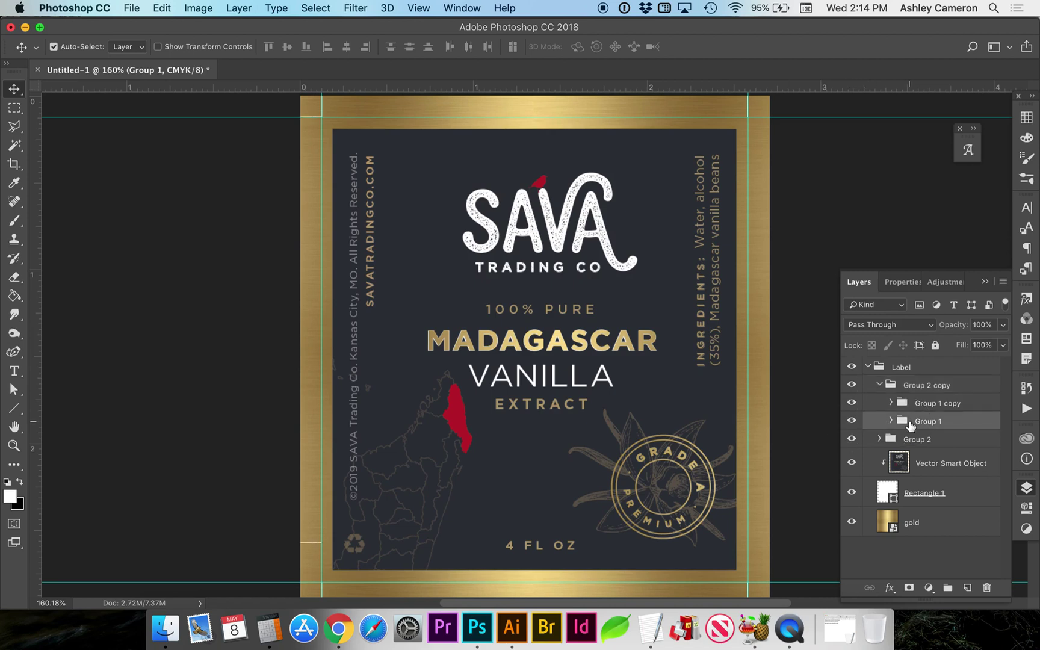
key("shift+Down")
left_click(916, 407)
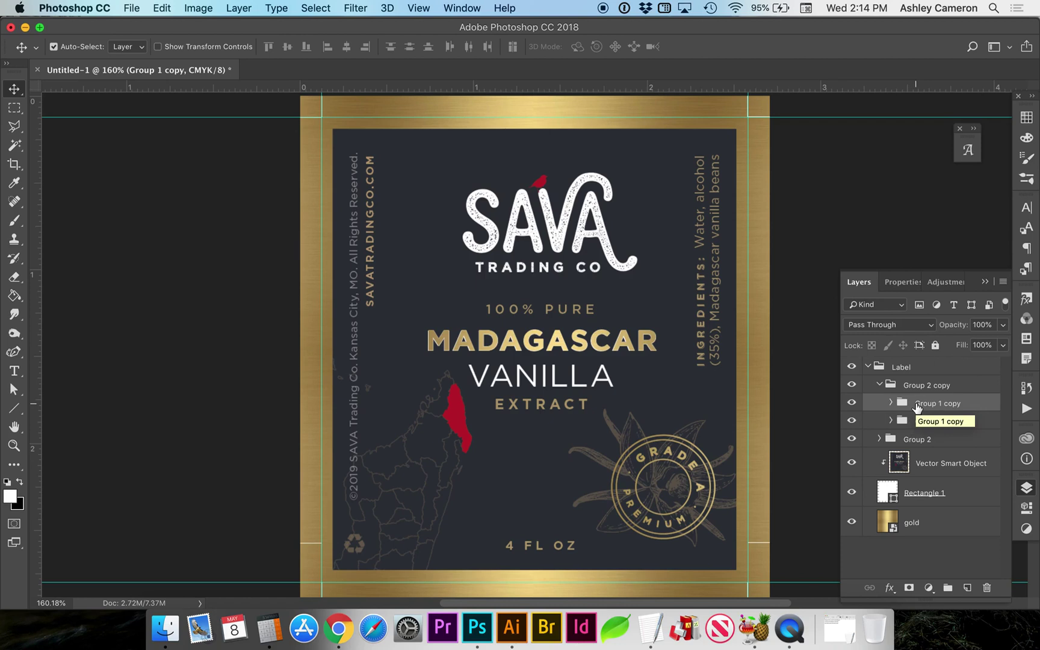
left_click(851, 403)
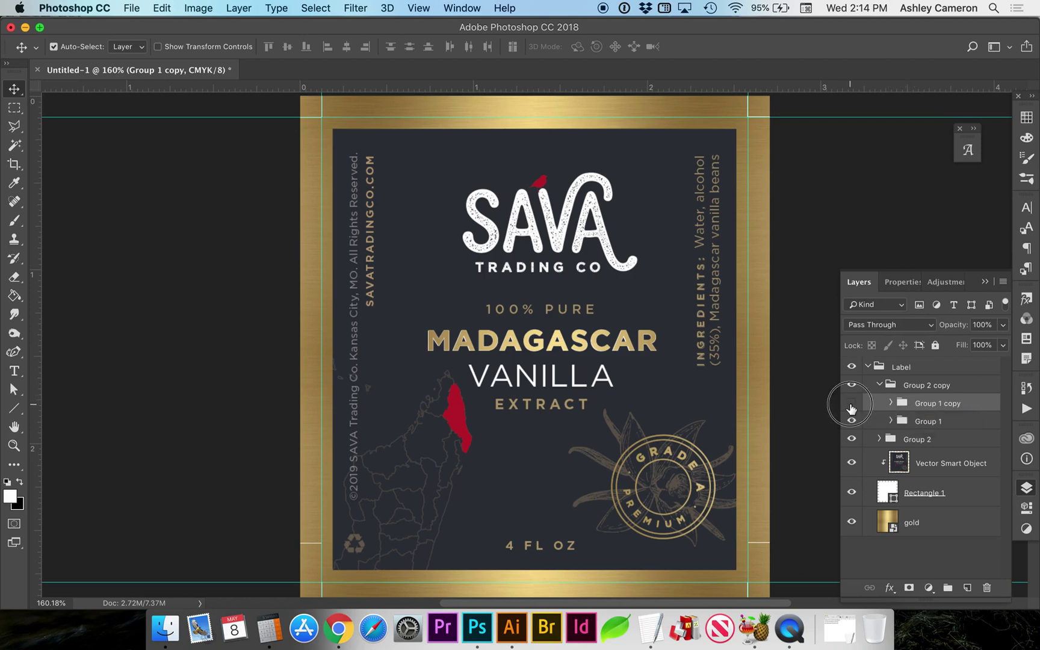
left_click(851, 404)
Merge Group 2 copy and Group 2 into a single crop-mark layer.
left_click(920, 386)
left_click(919, 438, "shift")
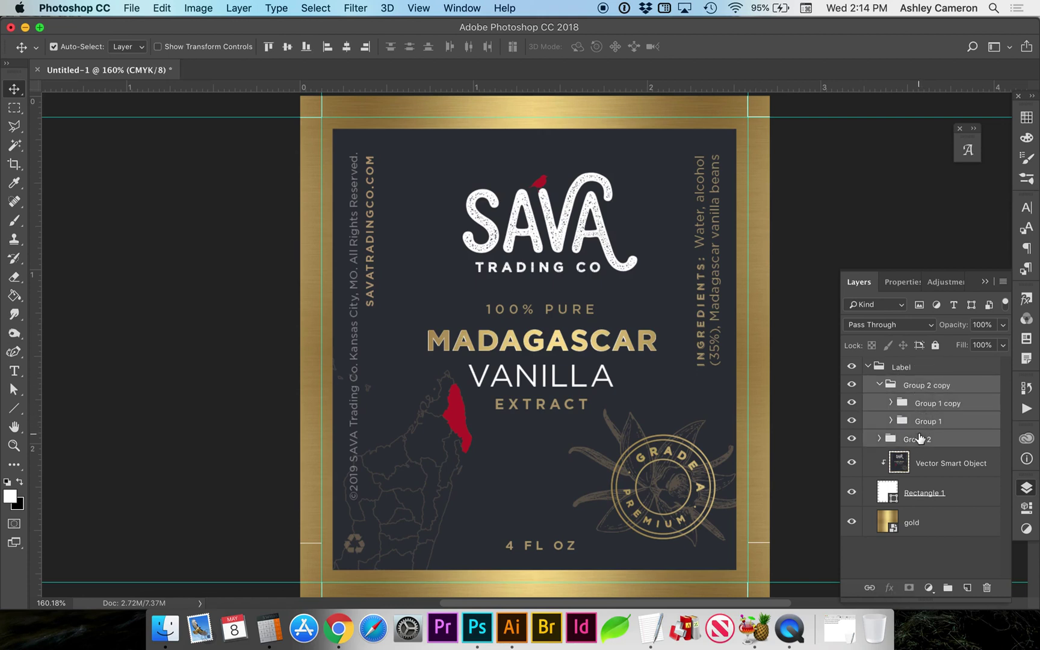
key("super+e")
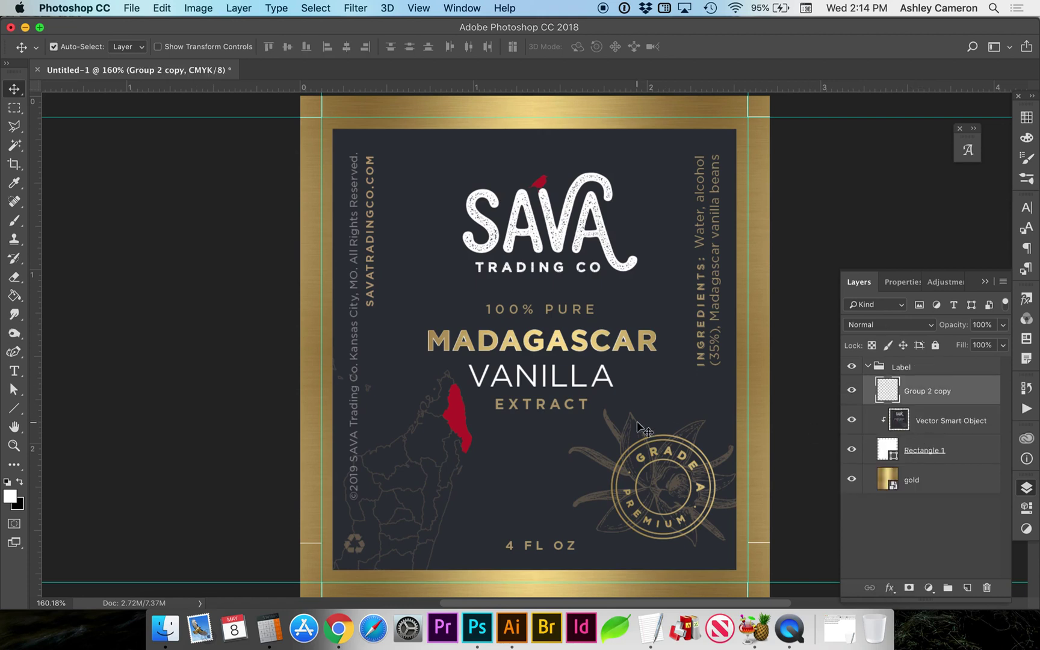
Select the two lower horizontal marks on the Group 2 copy layer with a rectangular marquee and nudge them down onto the lower guide.
scroll(641, 427, "down", 1)
left_click(642, 428)
key("m")
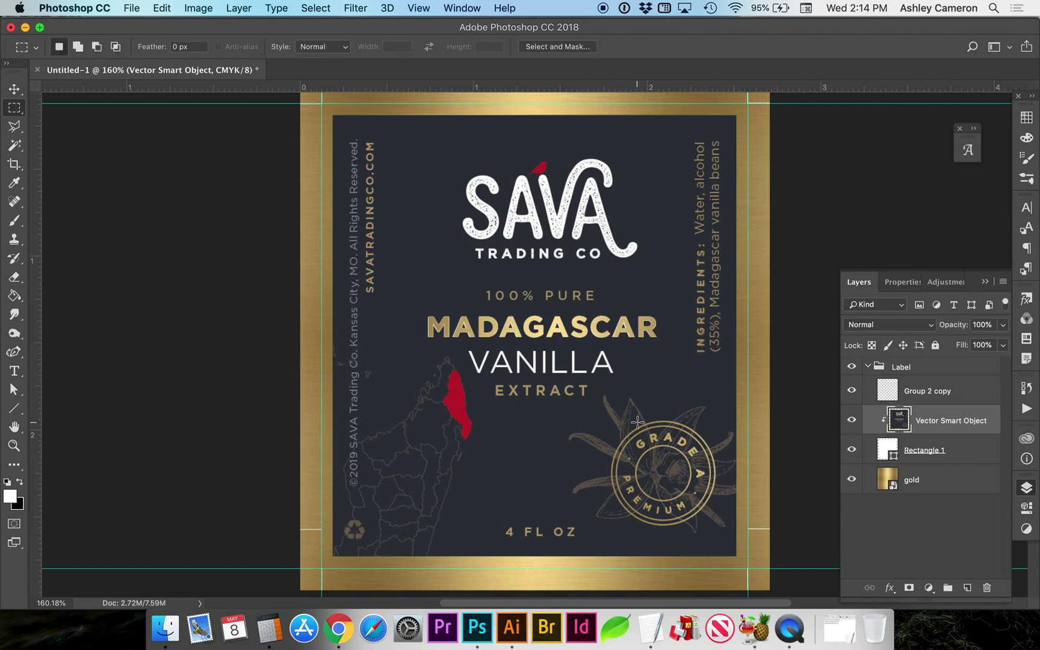
left_click_drag(281, 501, 794, 544)
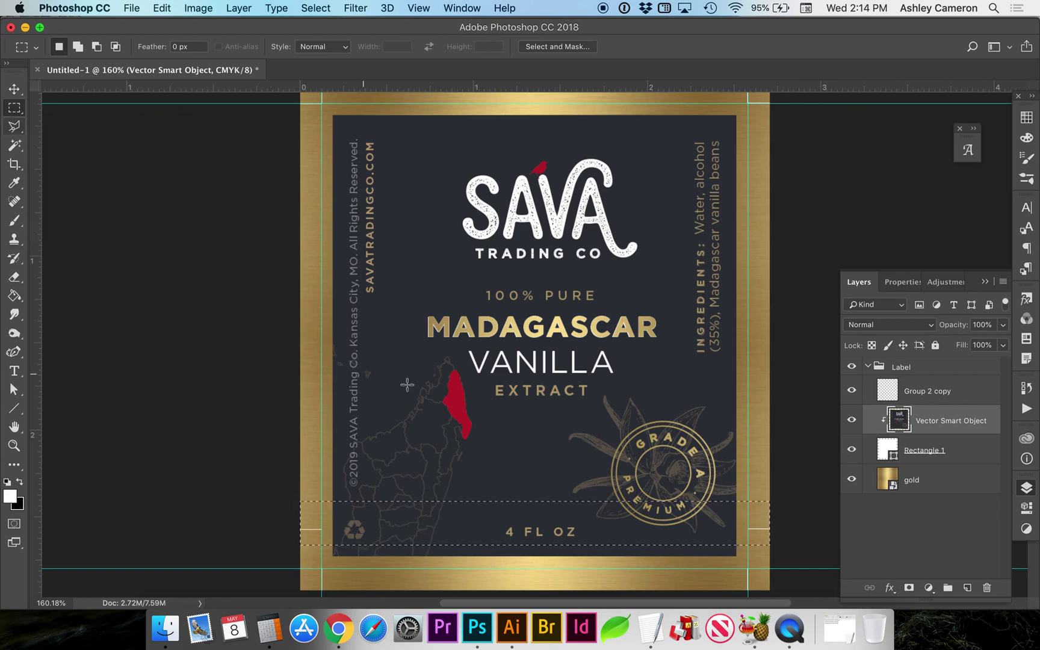
left_click(919, 393)
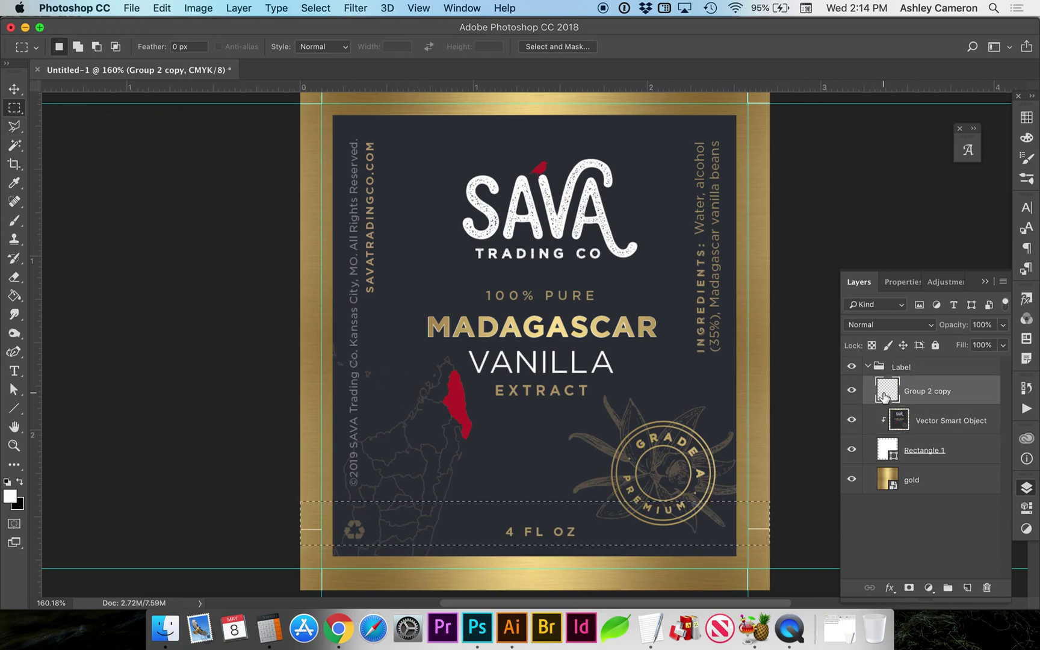
key("super+t")
key("shift+Down")
key("shift+Down")
key("shift+Down")
key("shift+Down")
key("shift+Down")
key("shift+Down")
key("Down")
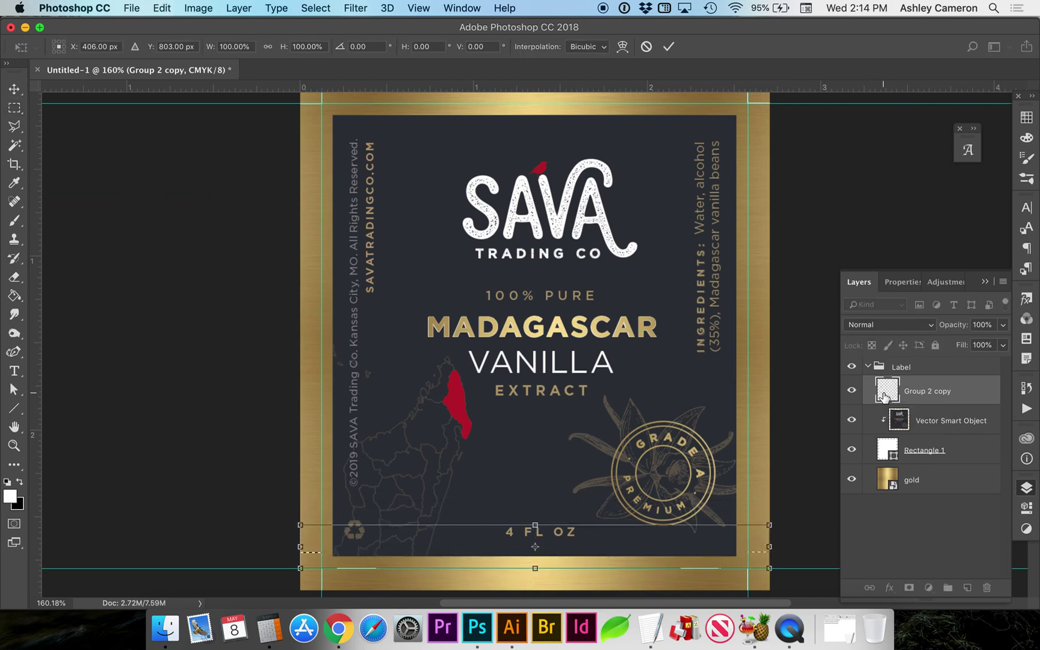
key("Down")
key("Down")
key("Down")
key("Down")
key("Down")
key("Down")
key("Down")
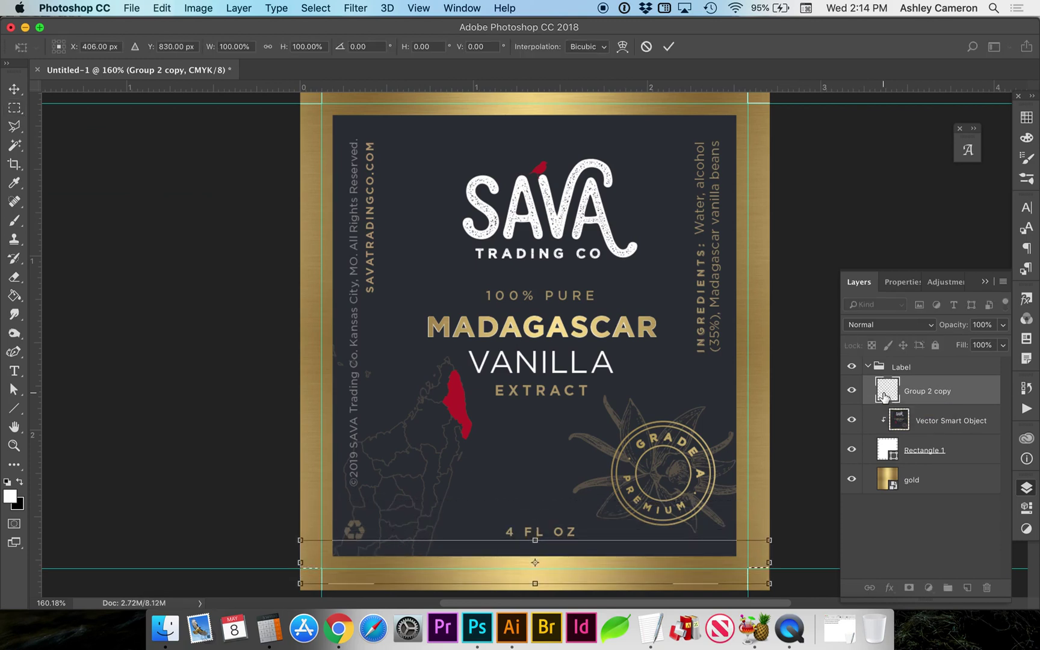
key("Return")
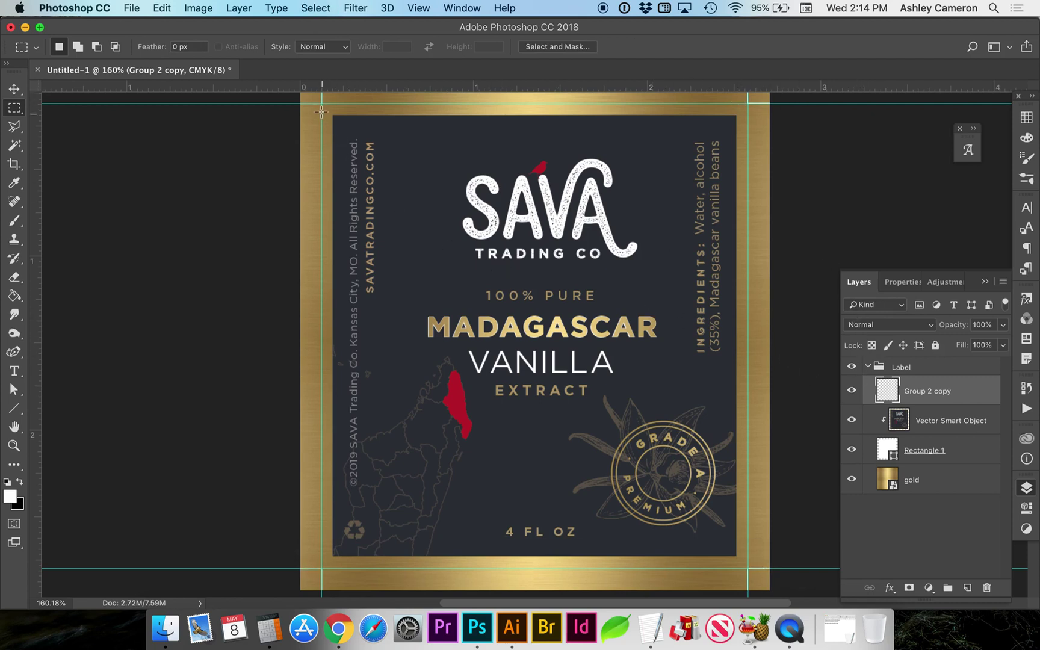
Erase the inner ends of the crop marks with a rectangular selection slightly outside the guides, then deselect.
left_click_drag(317, 99, 753, 574)
left_click(733, 407)
scroll(733, 407, "up", 3)
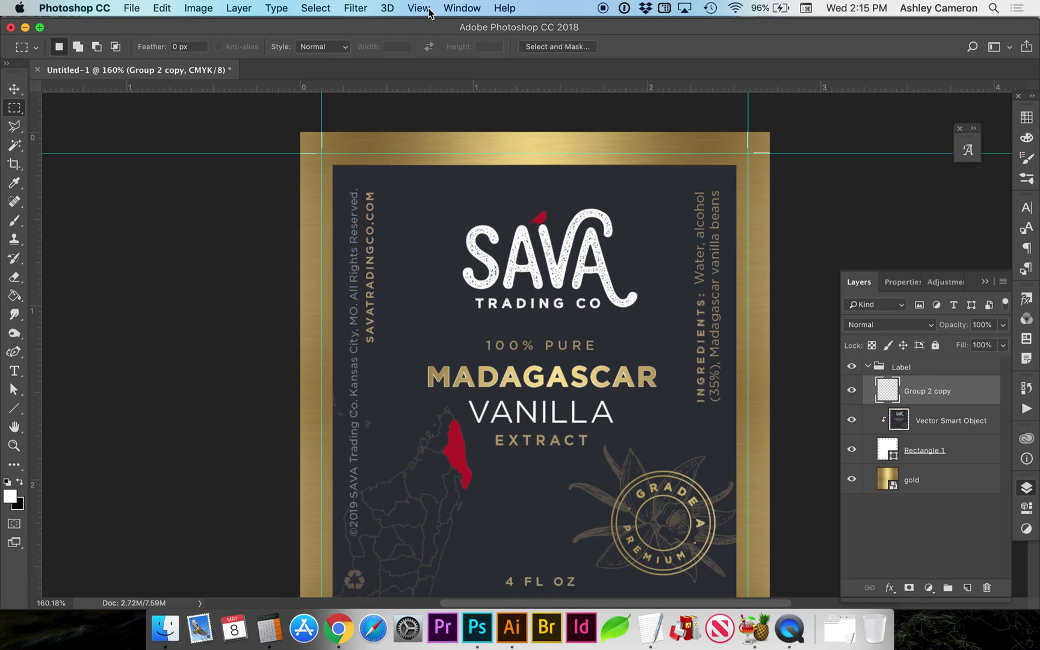
Hide the guides and check the crop marks at all four corners of the label.
key("super+semicolon")
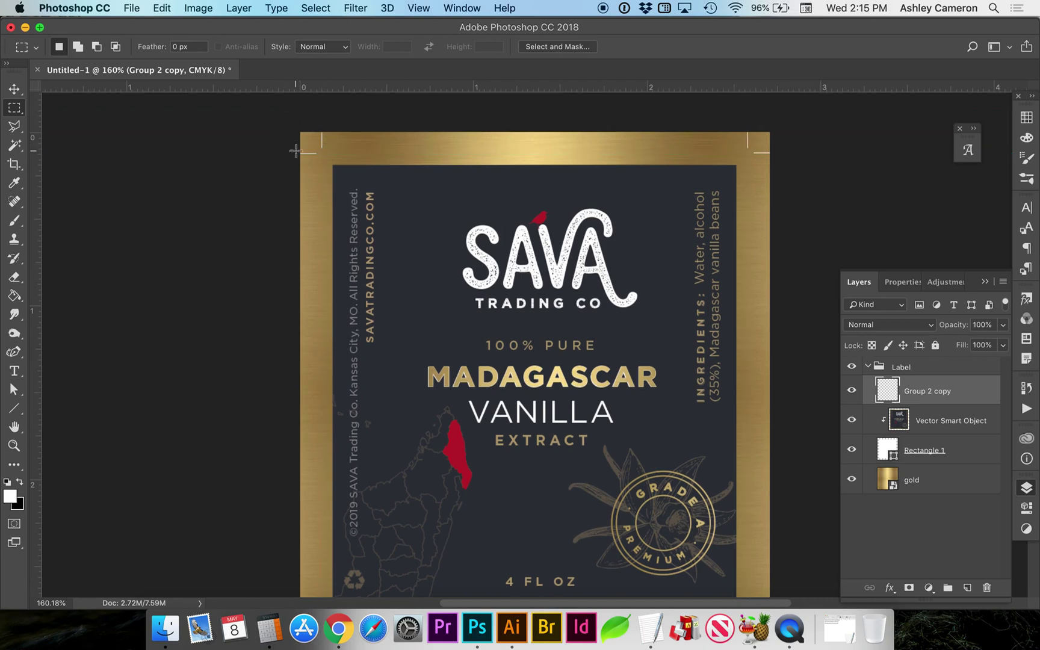
scroll(309, 203, "down", 5)
scroll(309, 203, "up", 6)
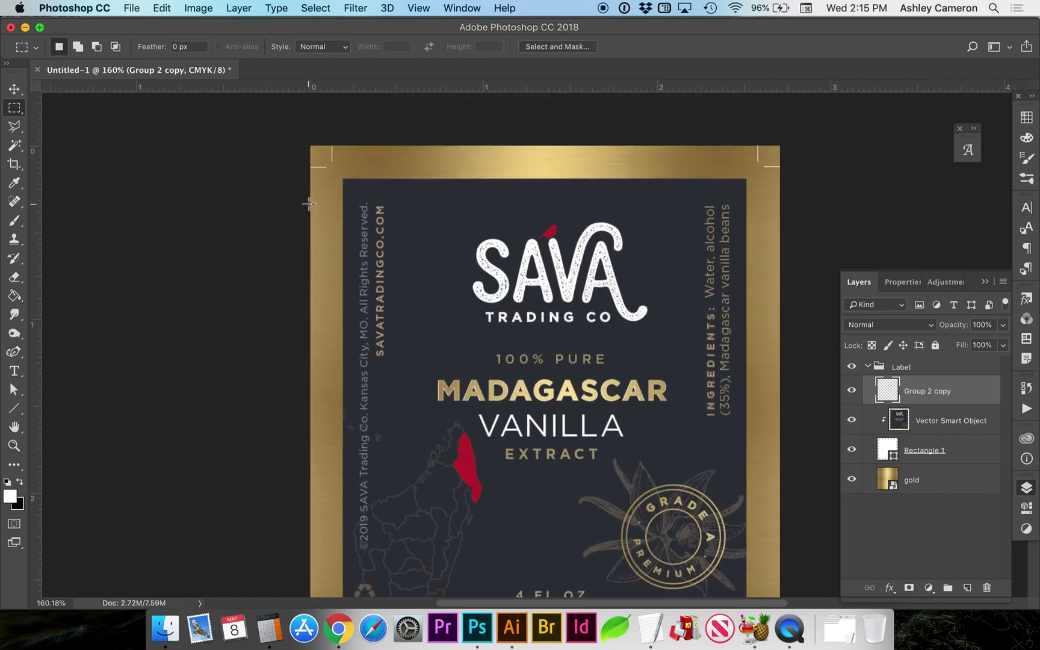
scroll(309, 203, "right", 2)
scroll(309, 204, "down", 2)
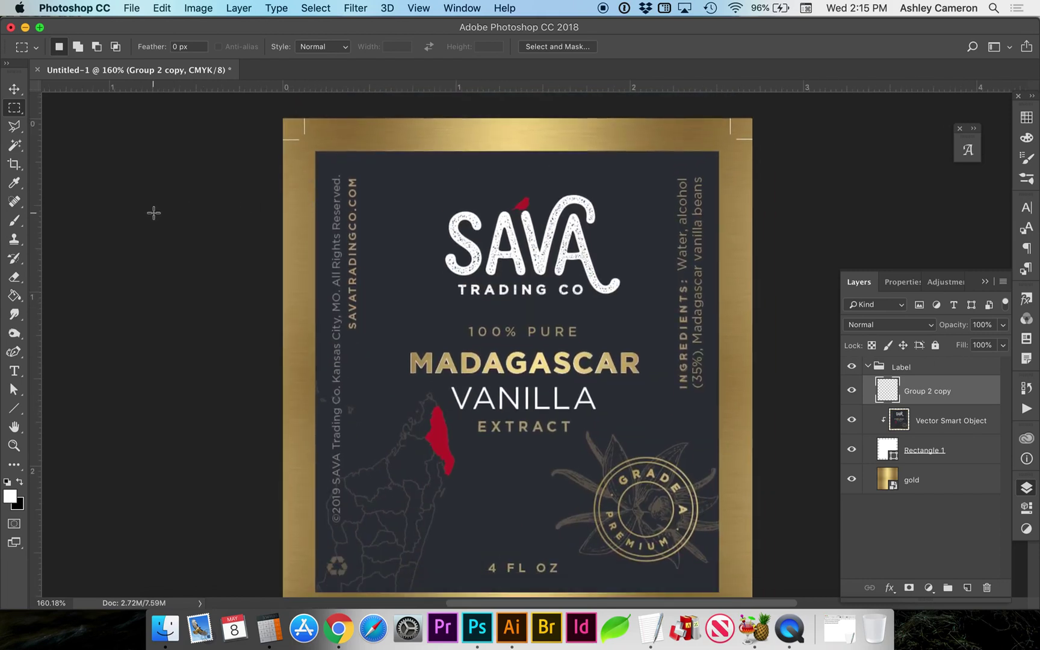
scroll(153, 212, "down", 3)
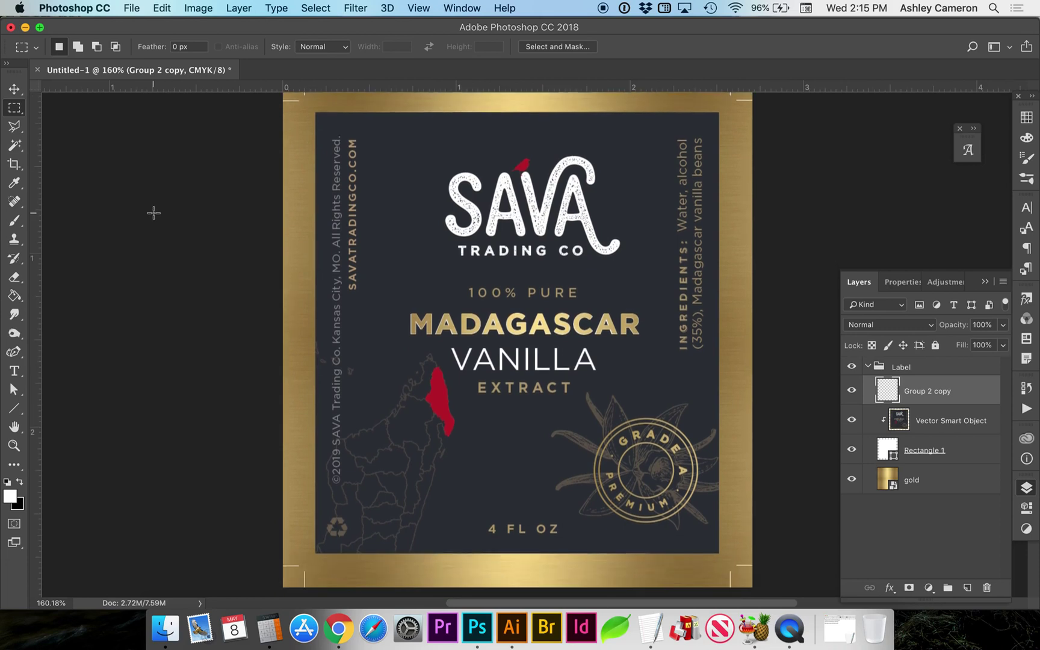
scroll(154, 212, "up", 1)
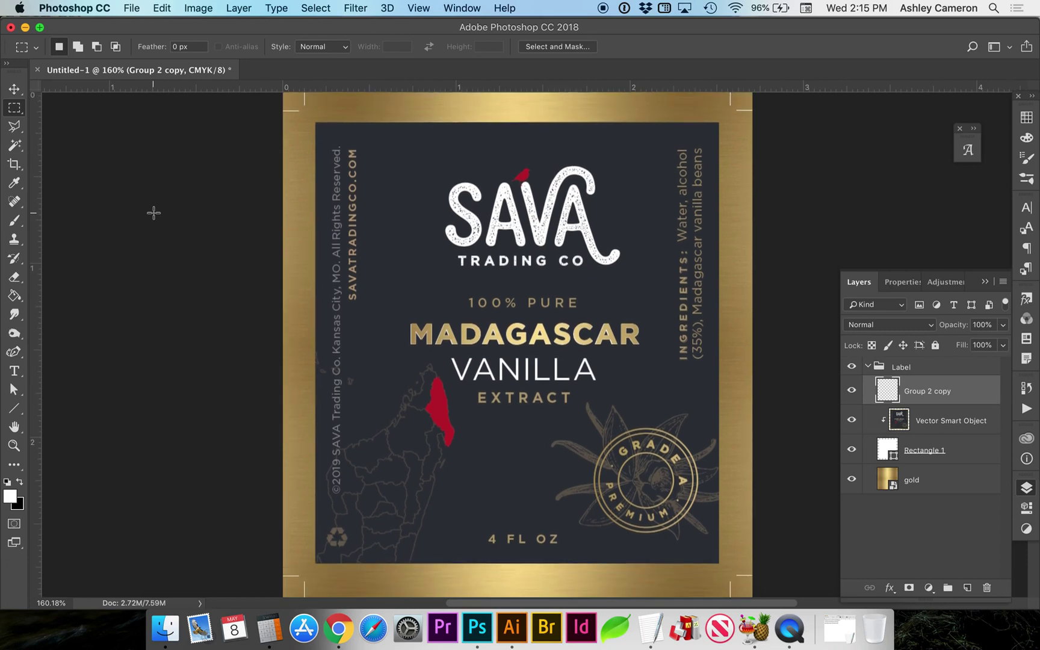